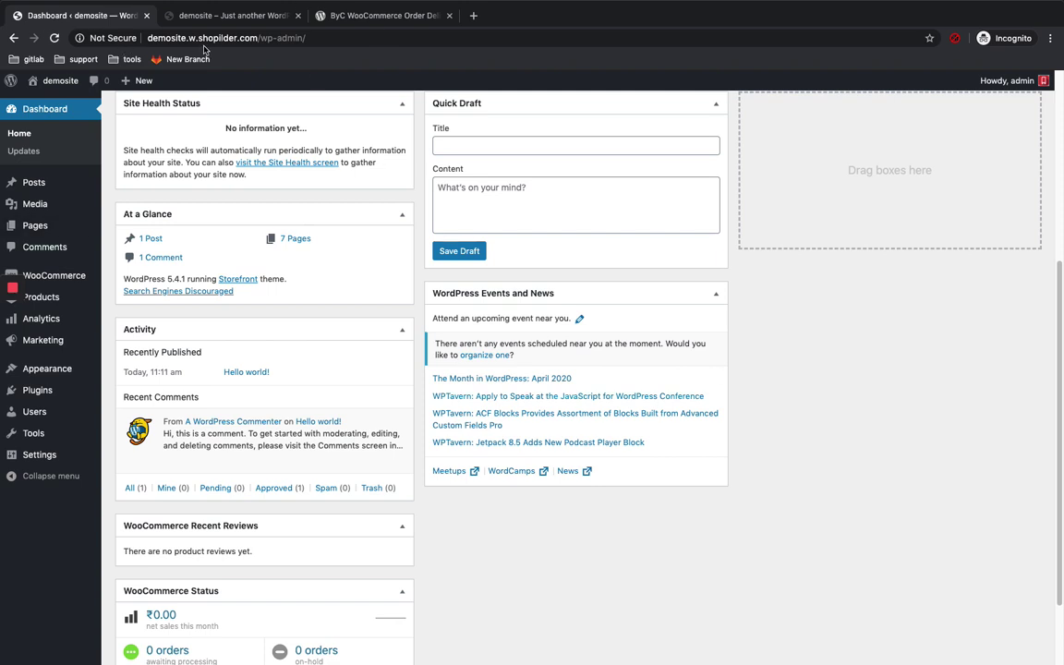
Open the site's installed themes to check which theme is active.
mouse_move(70, 286)
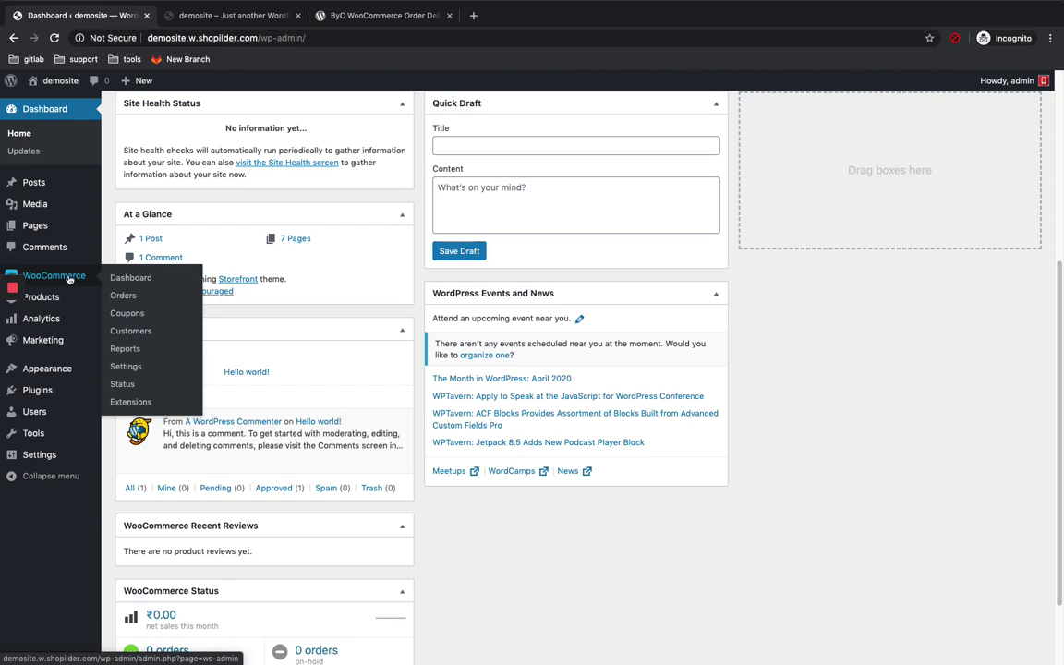
mouse_move(65, 379)
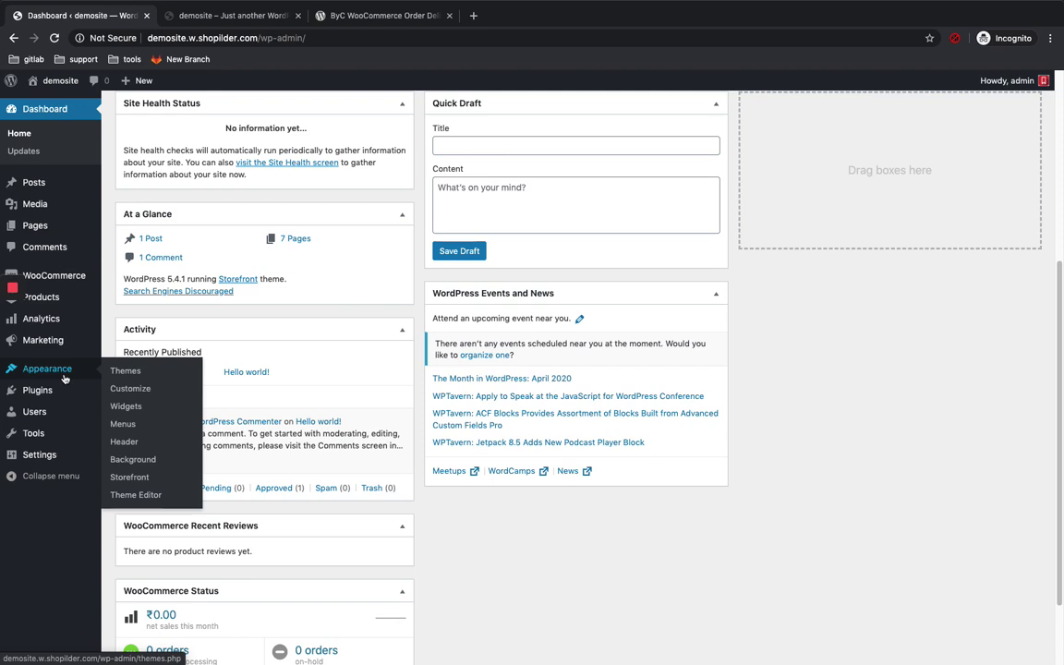
click(118, 373)
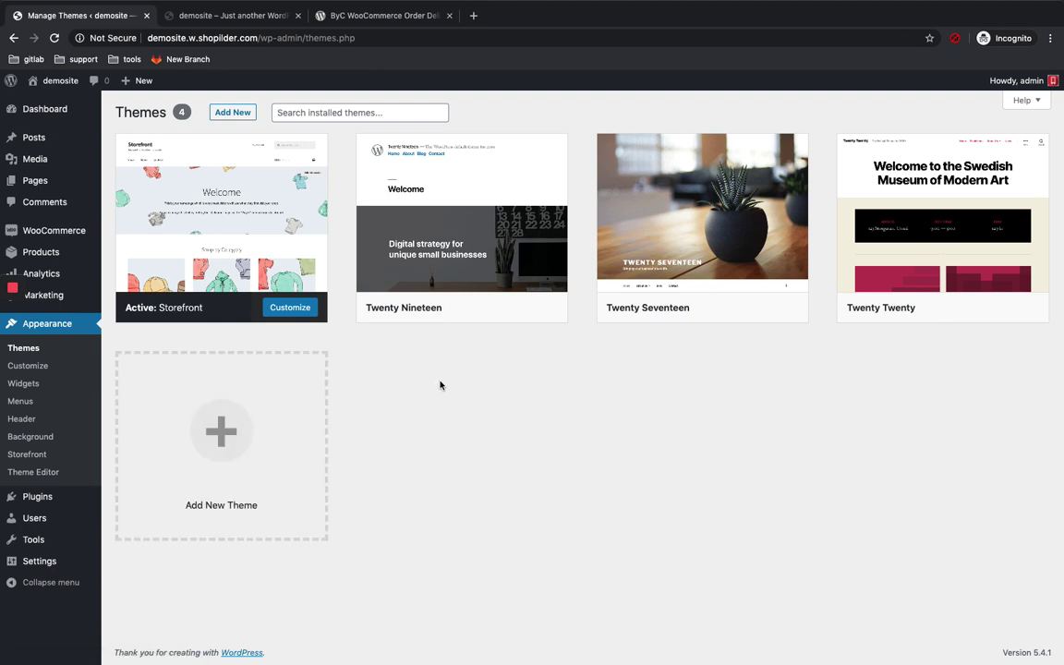
mouse_move(190, 245)
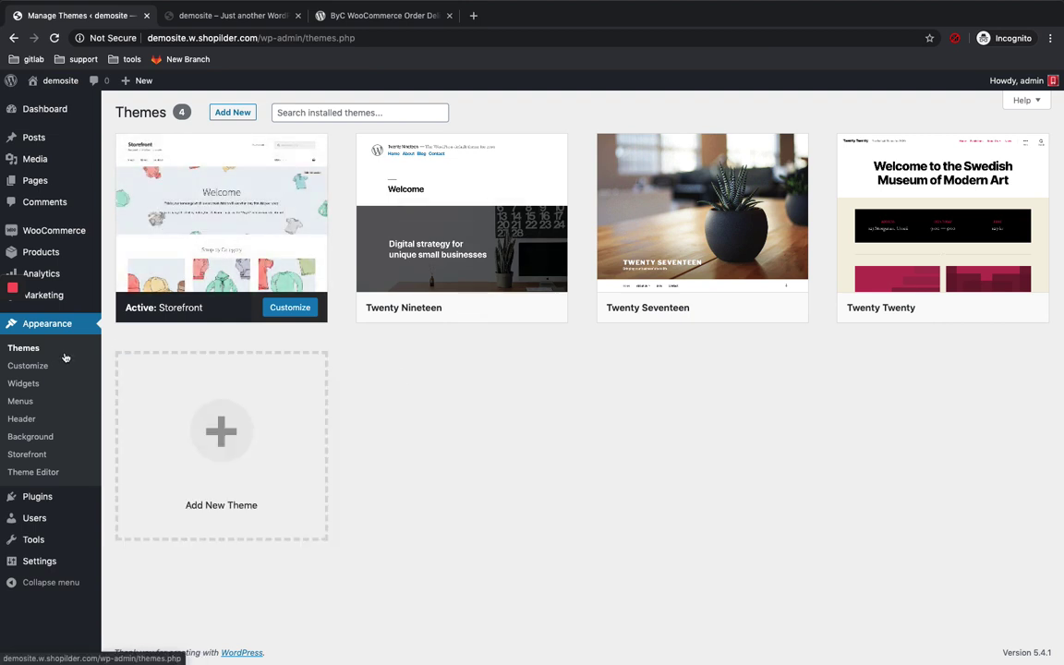
Open the list of all products, view the CSV product import page, and return to the product list.
mouse_move(30, 250)
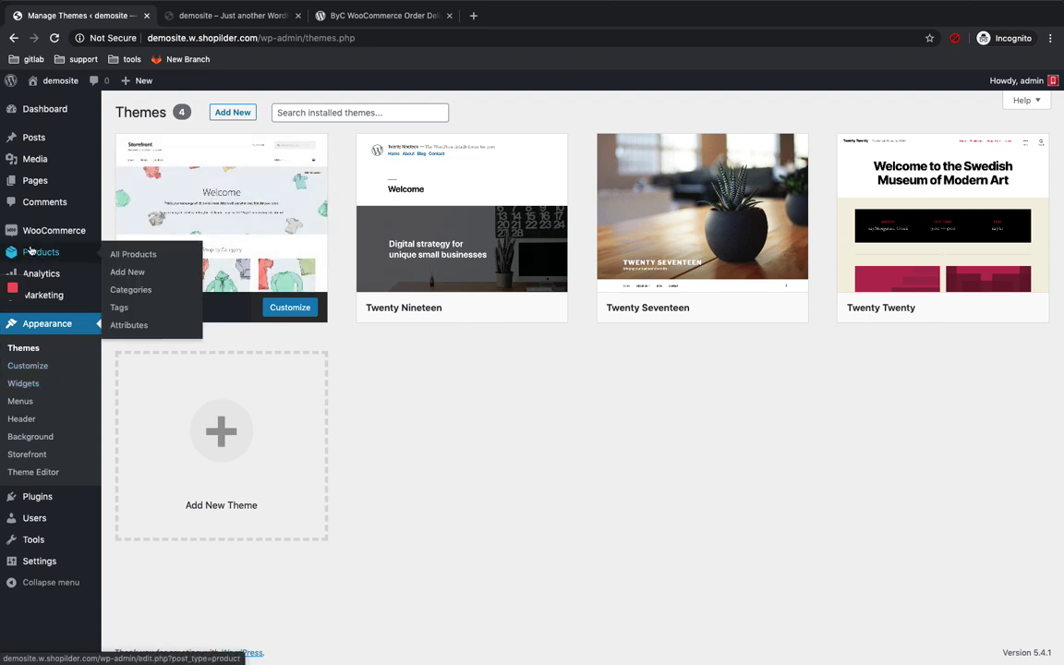
click(129, 254)
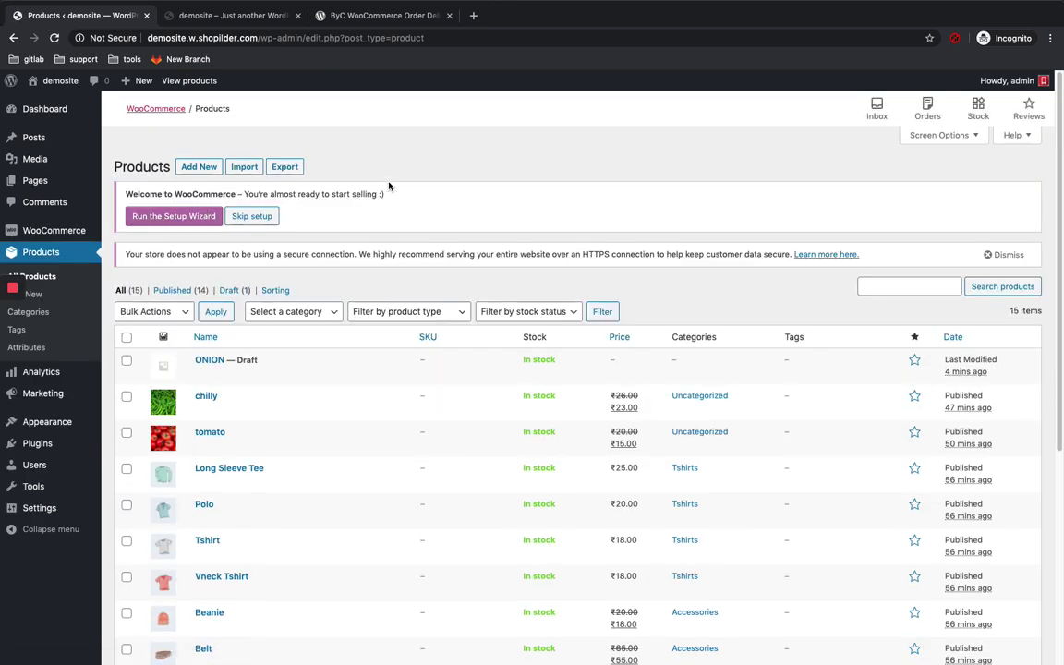
click(244, 167)
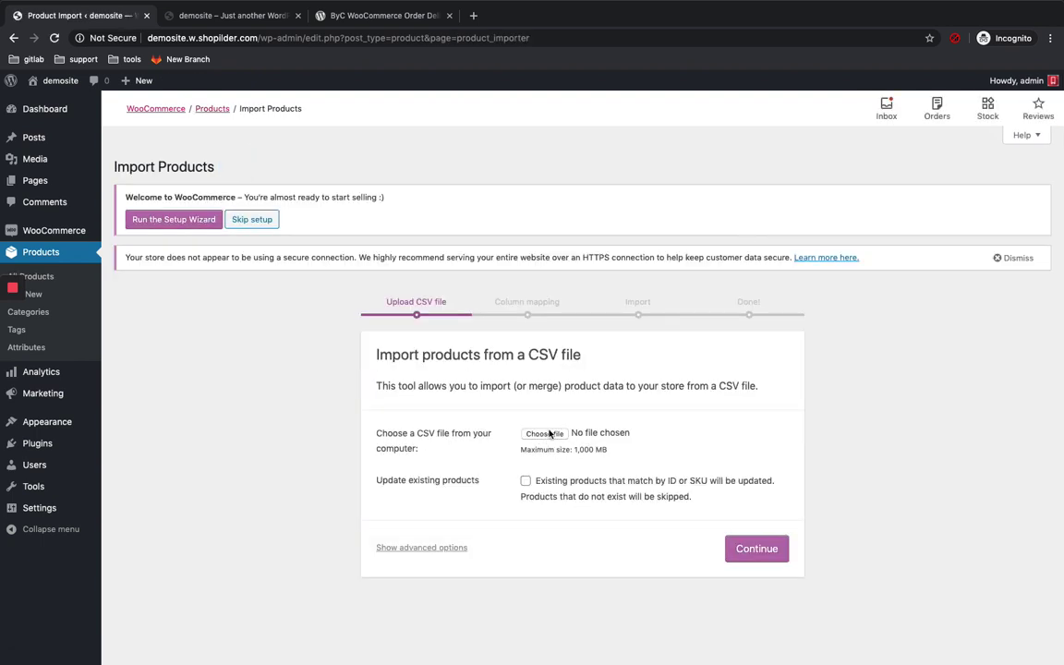
click(37, 276)
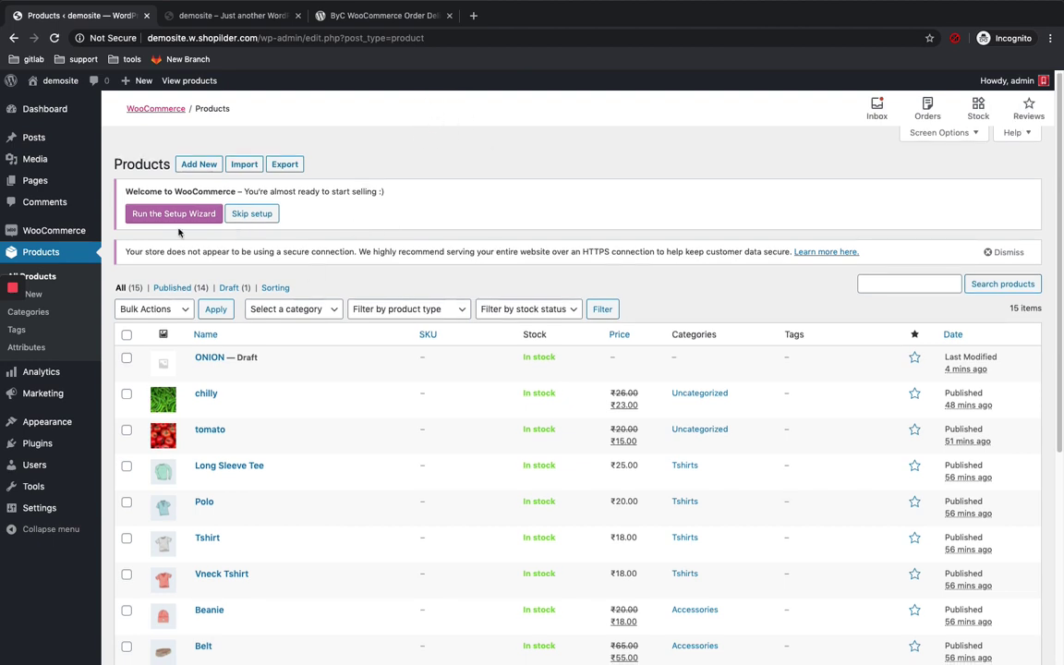
Create a new product and name it "ONION".
click(188, 164)
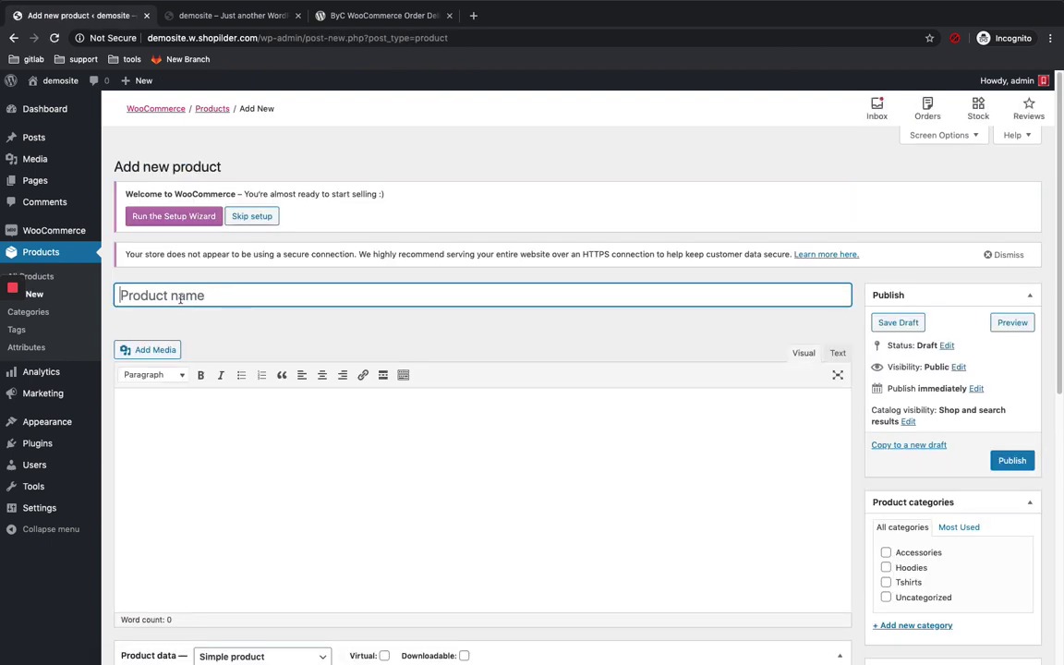
text(ONIO)
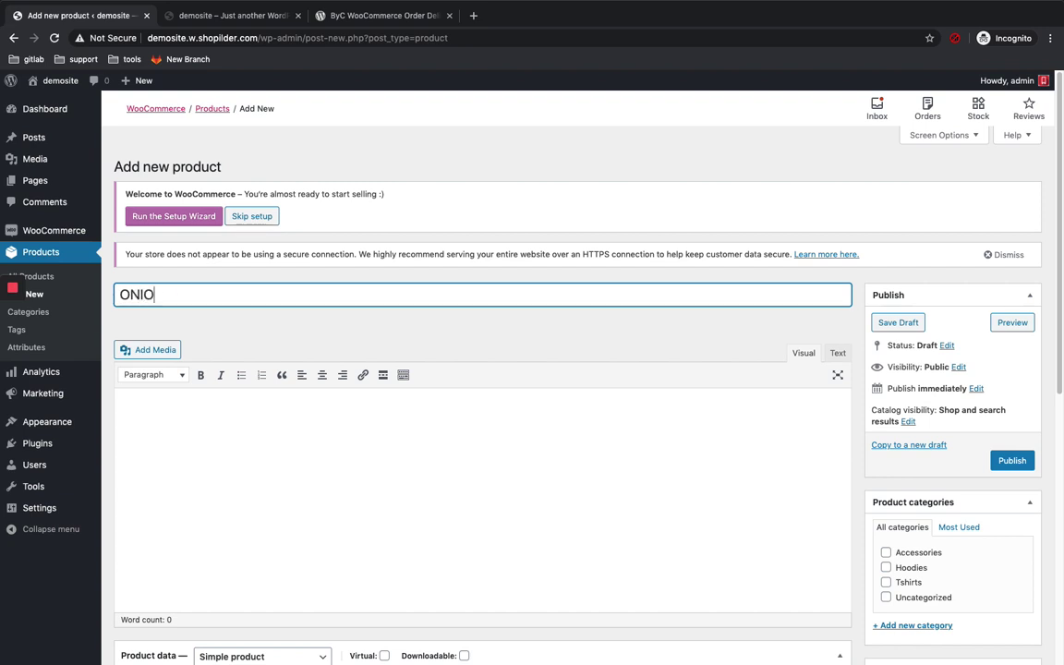
text(N)
Set the ONION product's regular price to 25 and its sale price to 23.
scroll(146, 298, down, 4)
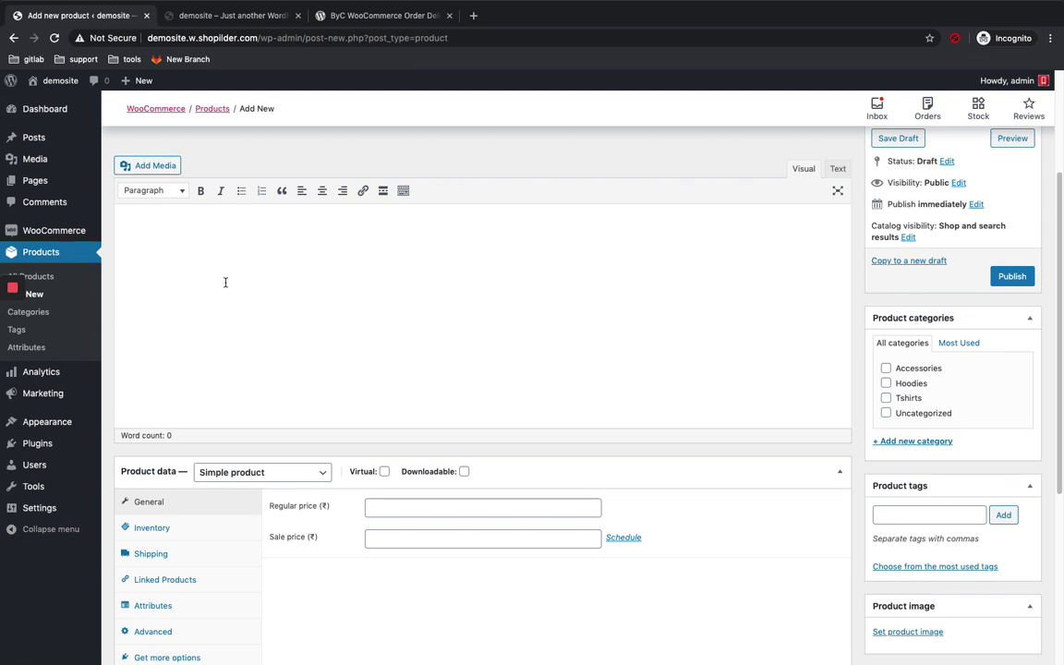
scroll(729, 380, down, 2)
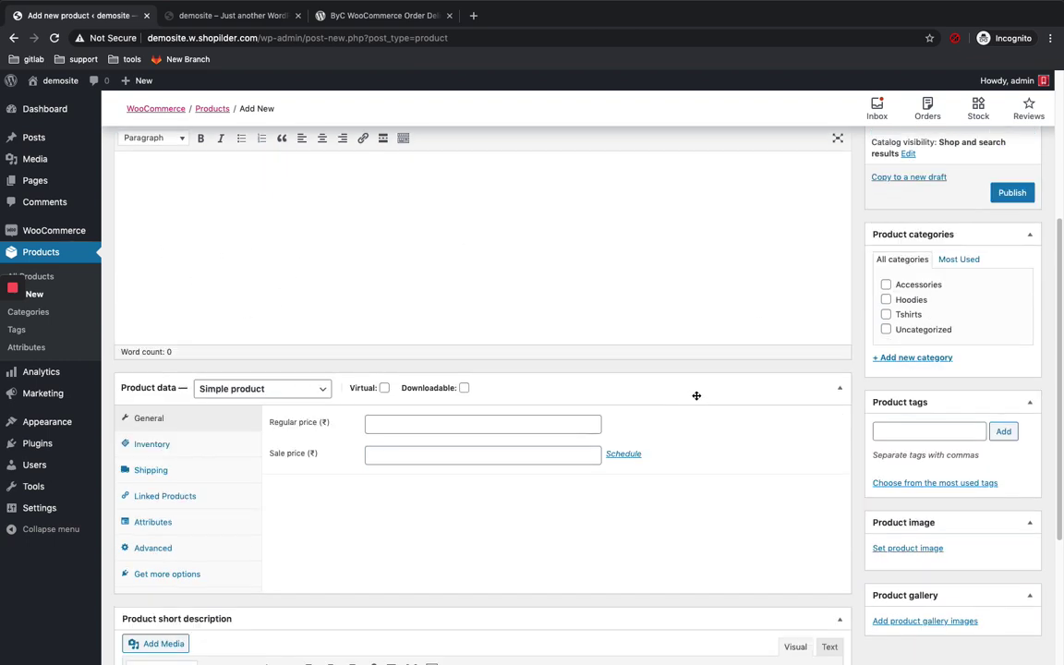
click(414, 422)
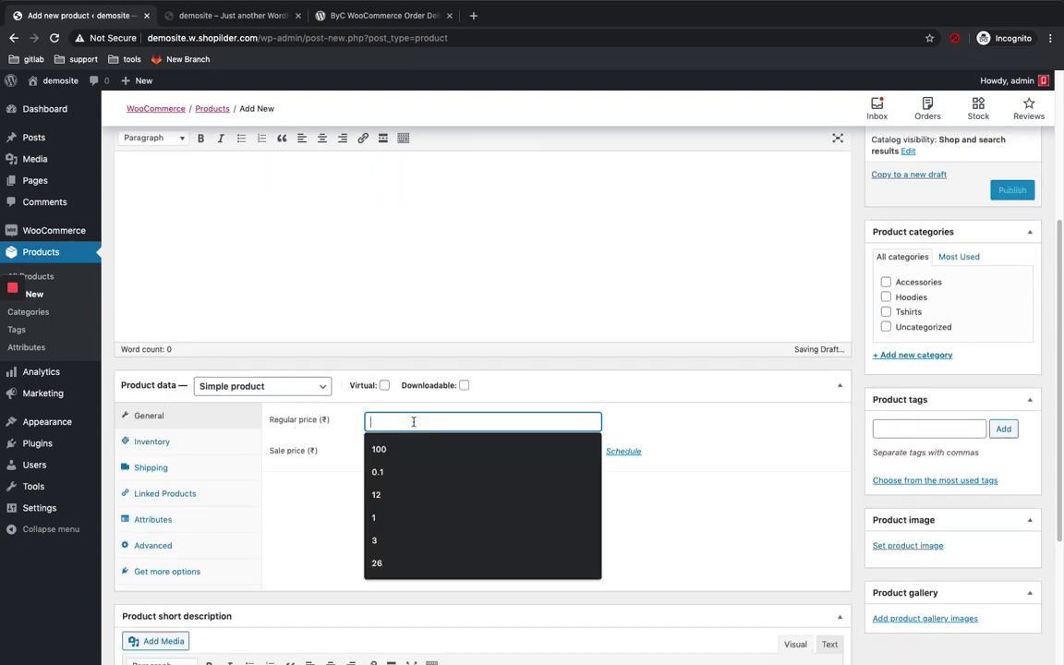
text(25)
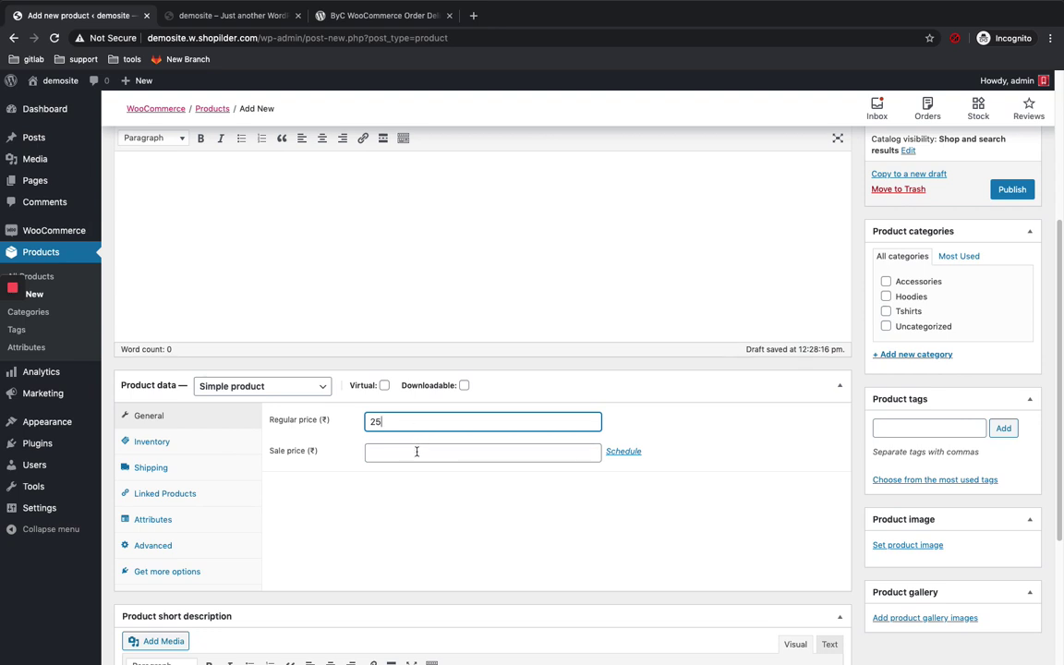
click(416, 451)
text(23)
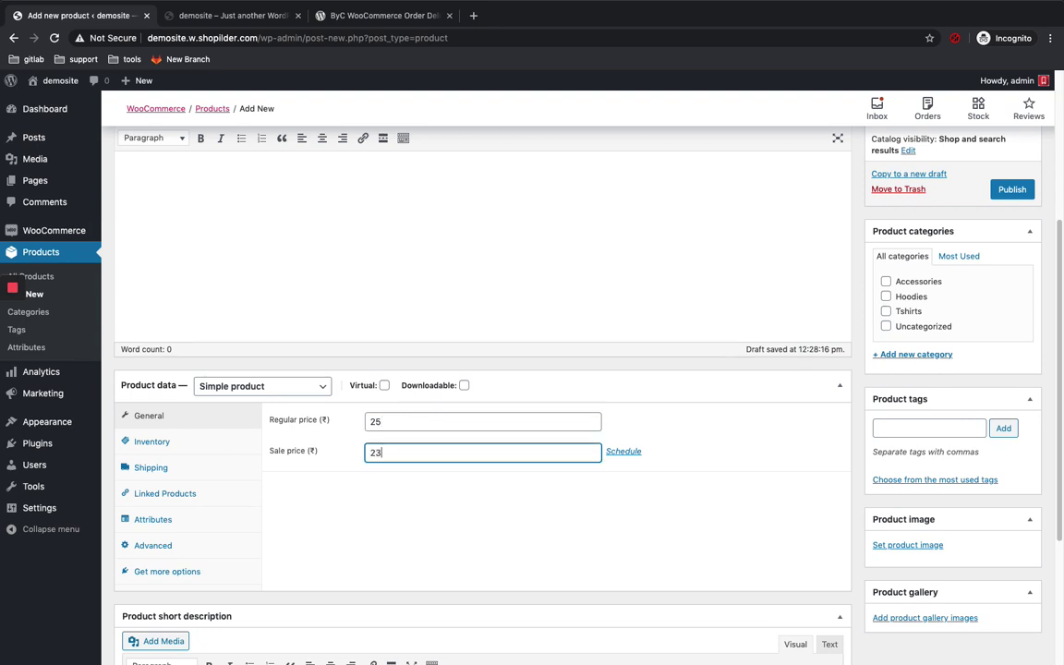
click(581, 536)
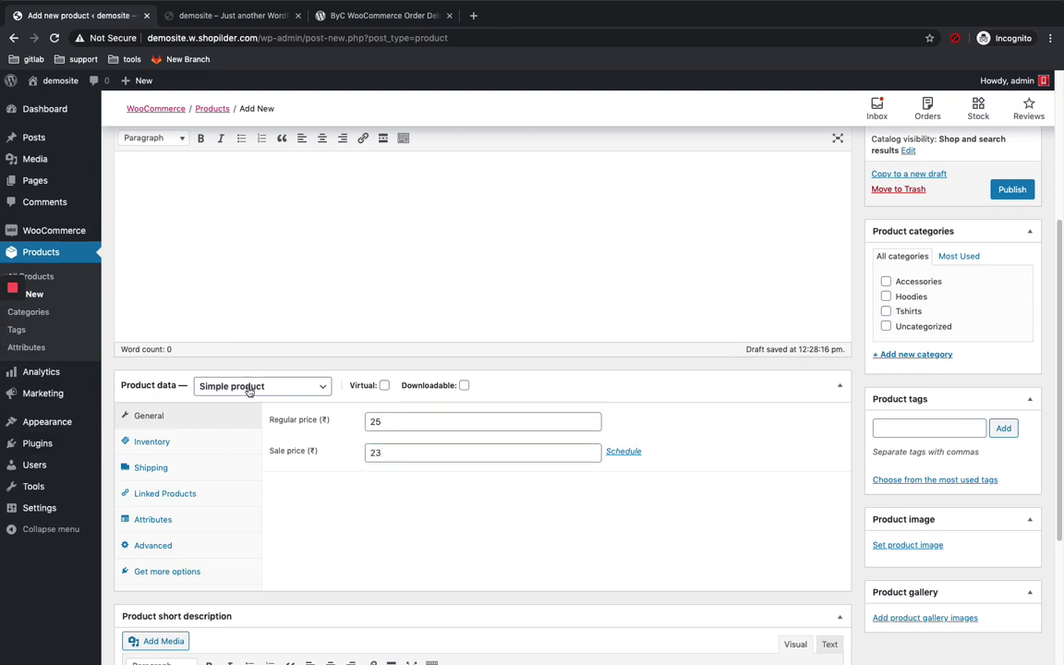
Set the product image to onion.jpeg from the media library.
scroll(224, 356, down, 3)
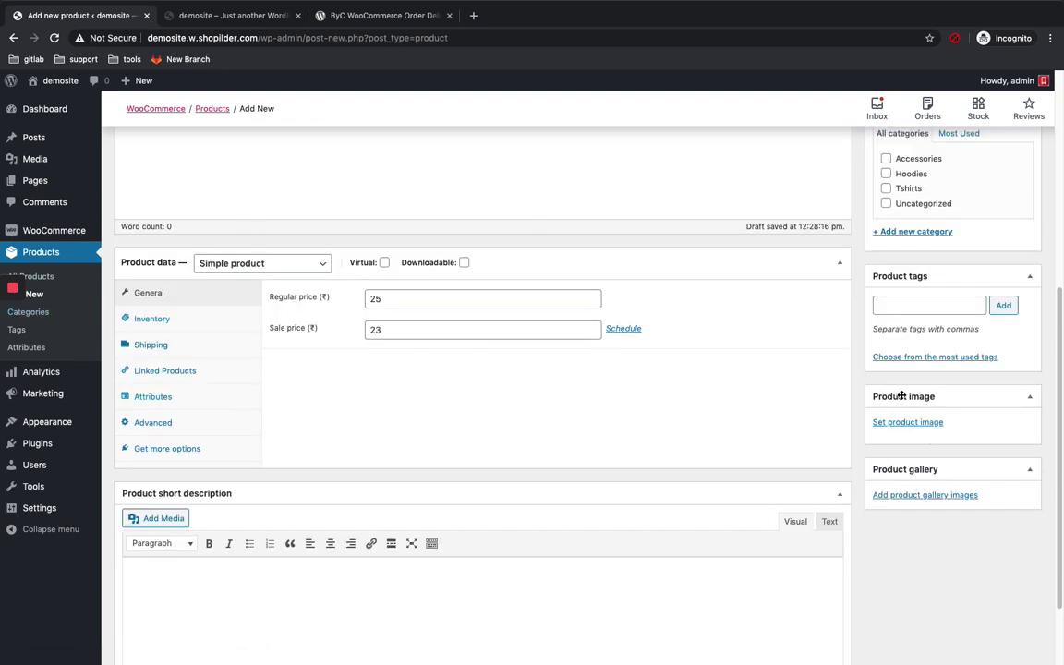
click(911, 423)
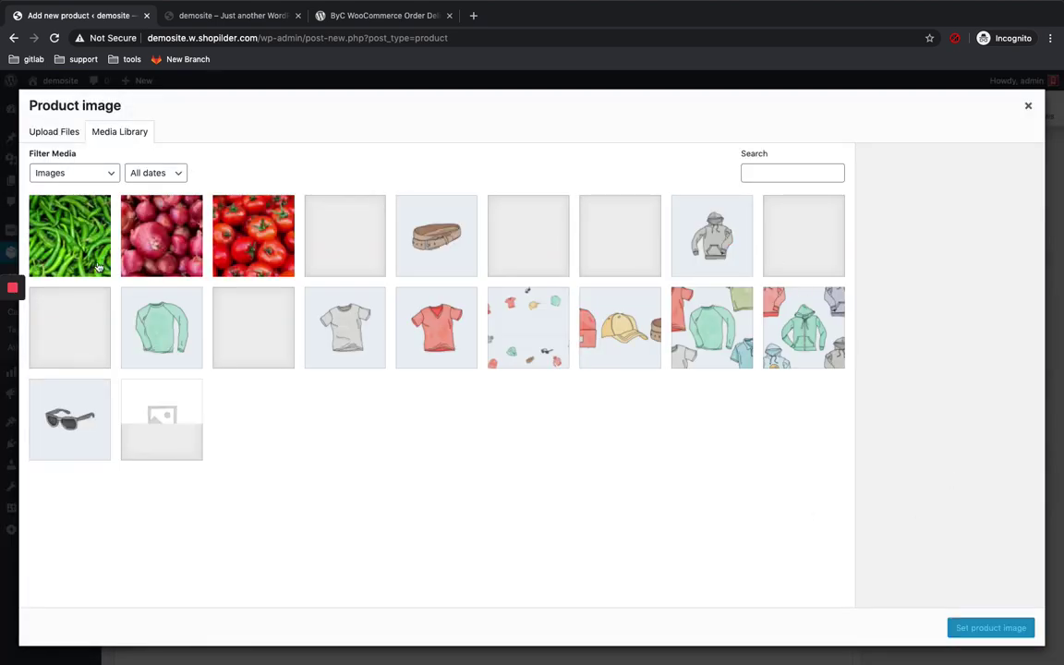
click(167, 230)
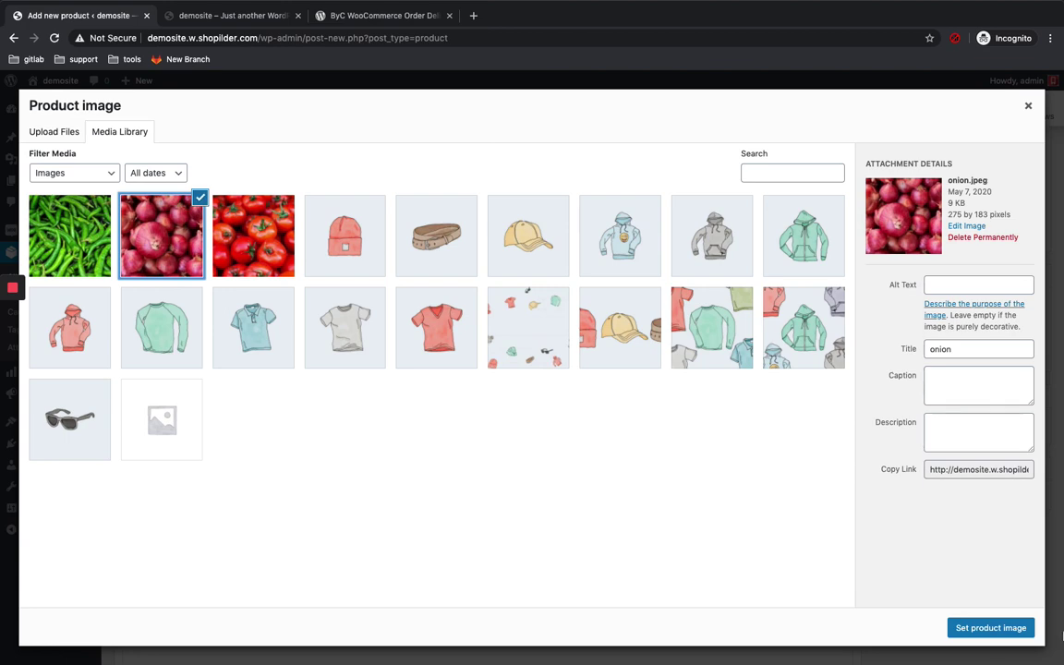
click(980, 628)
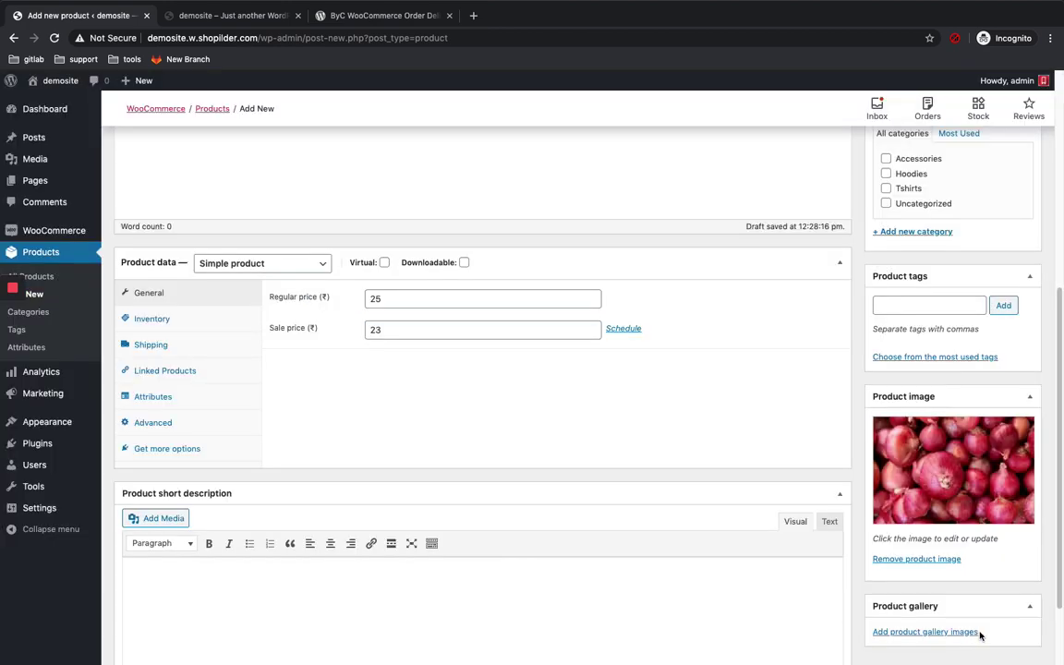
Publish the ONION product.
scroll(966, 604, down, 1)
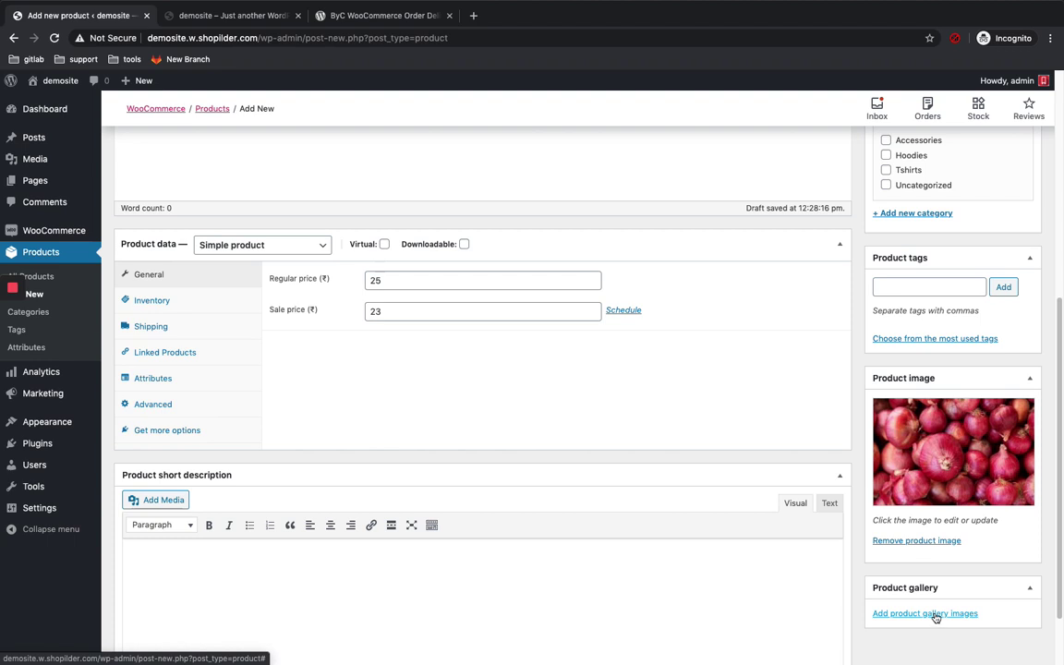
scroll(602, 511, up, 3)
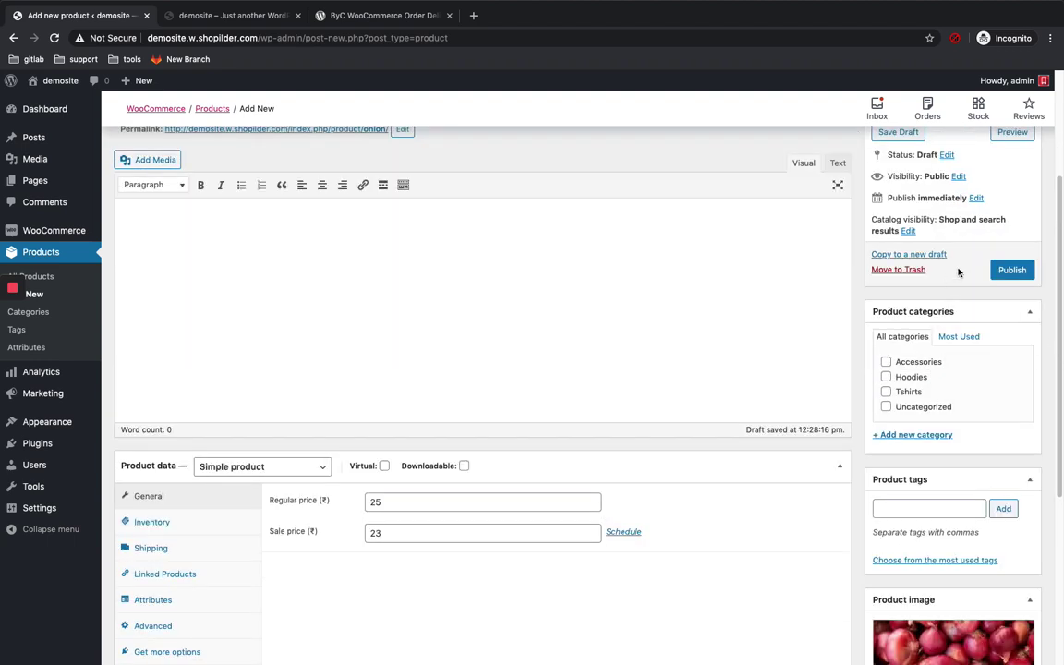
click(1004, 270)
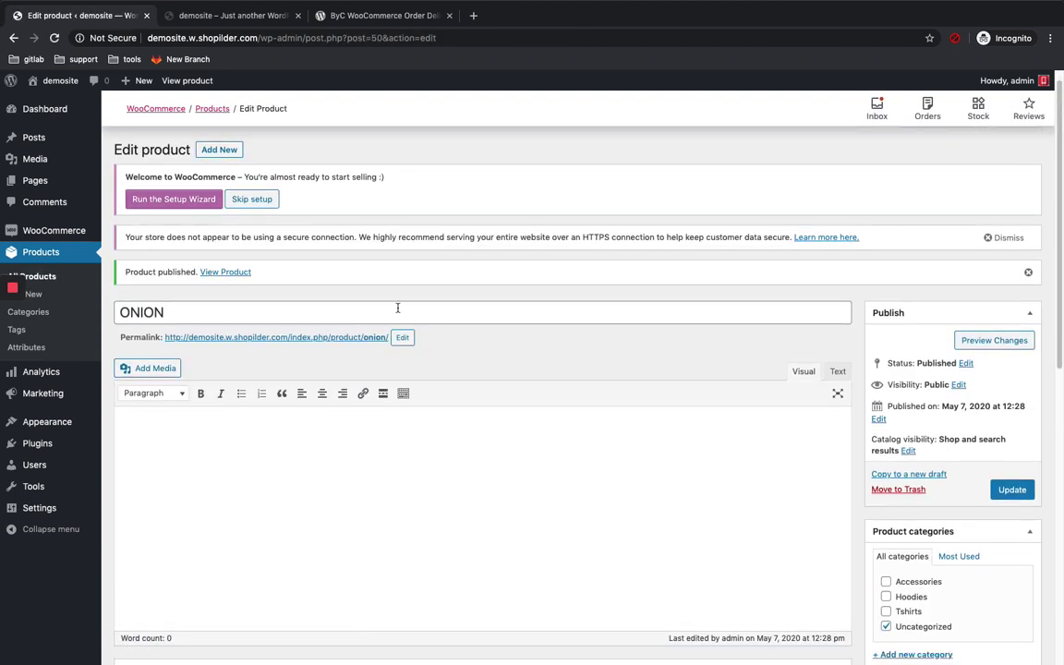
Switch to the demosite storefront and reload it to check the New In products.
scroll(296, 343, down, 1)
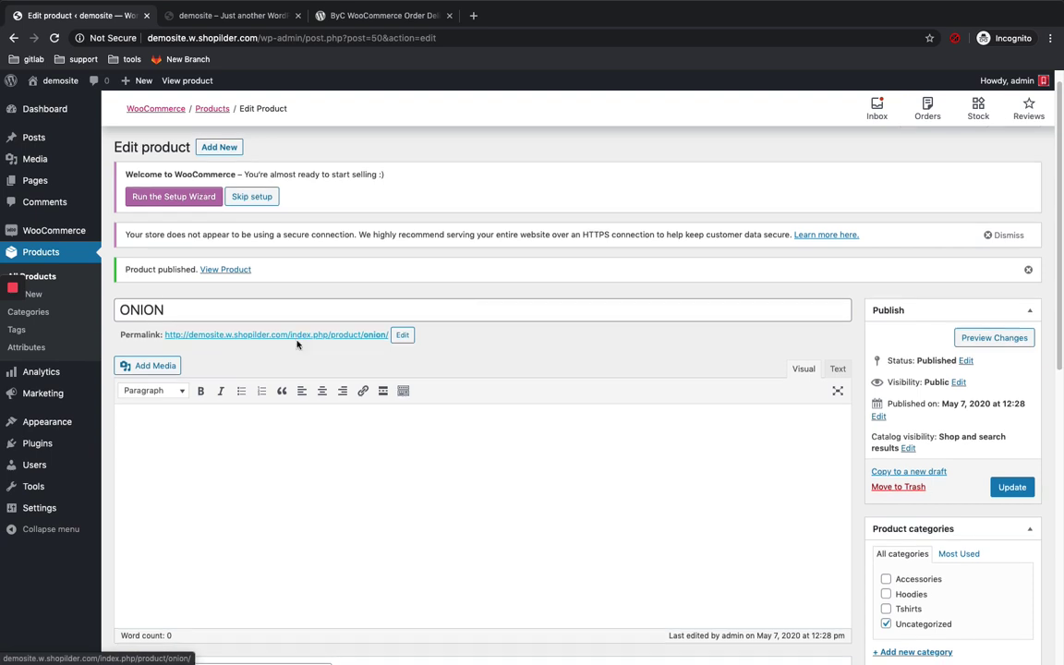
scroll(248, 334, down, 1)
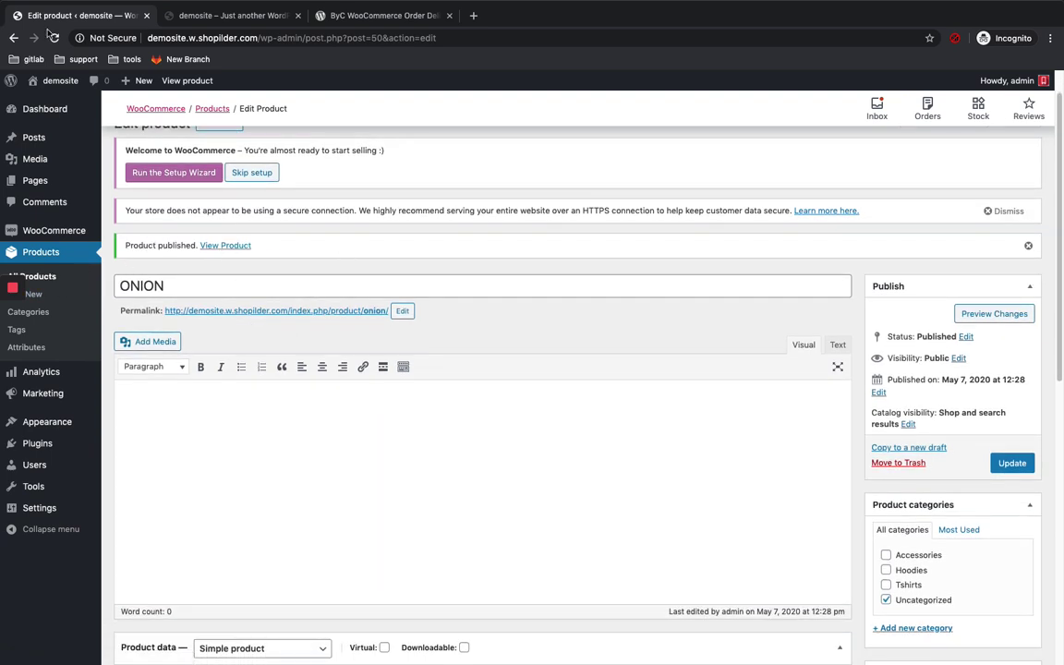
click(227, 16)
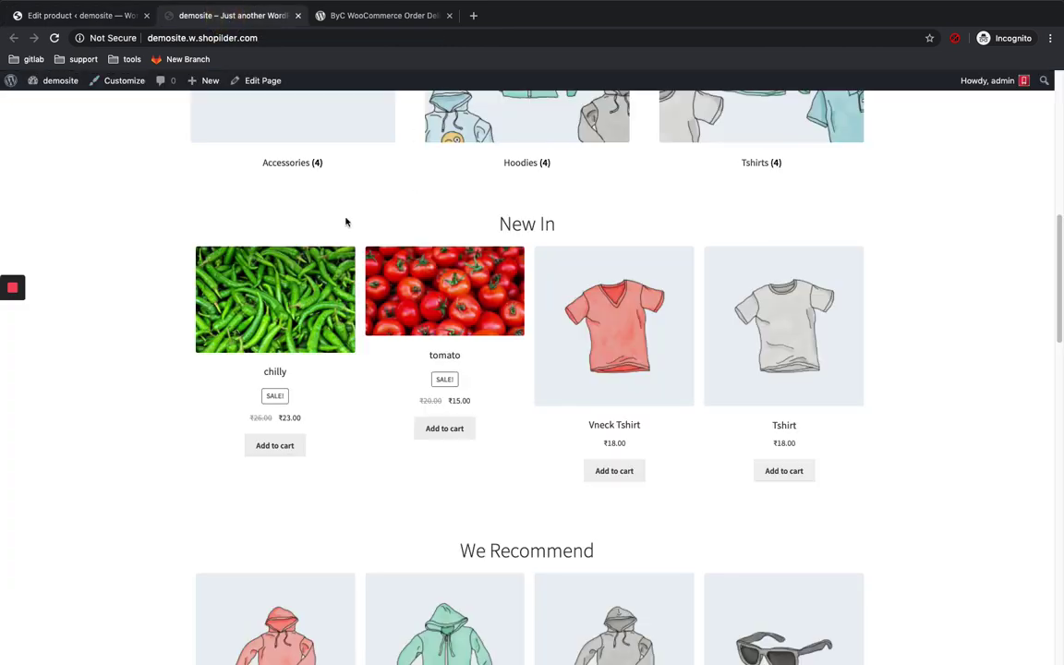
key(super+r)
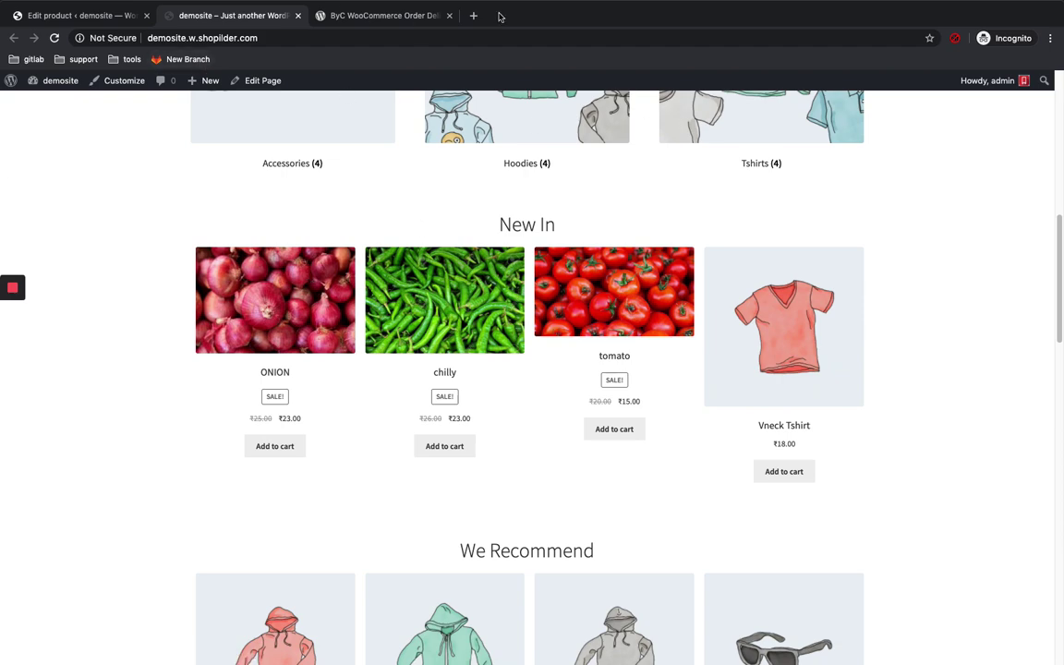
Copy the plugin title "ByC WooCommerce Order Delivery or Pickup with Date Time Location – WooODT Lite" from its WordPress.org page.
click(376, 18)
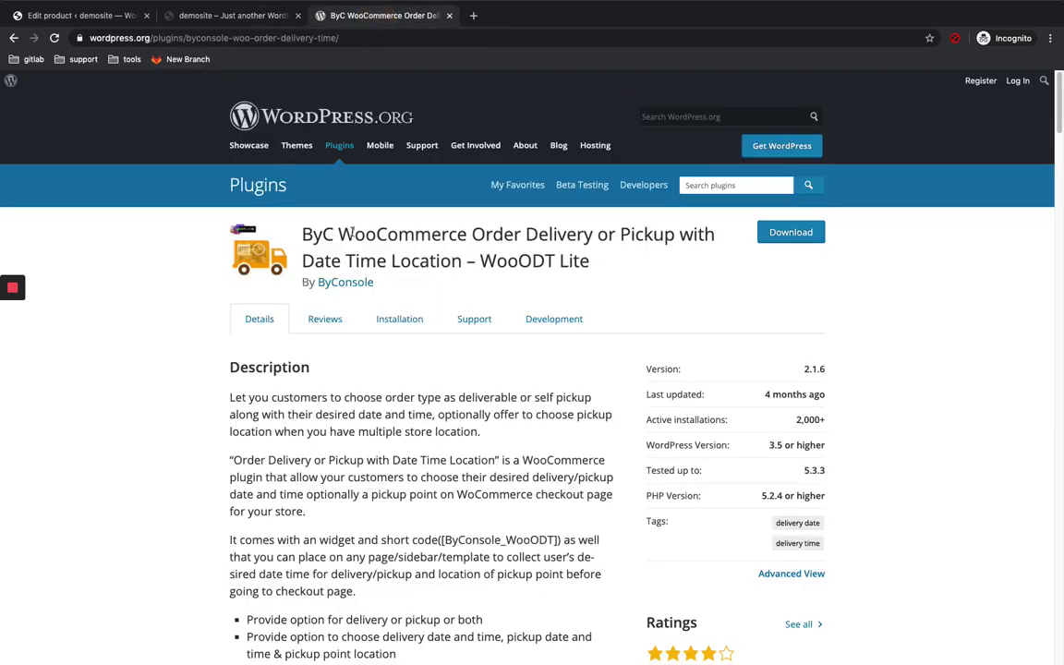
scroll(547, 247, down, 2)
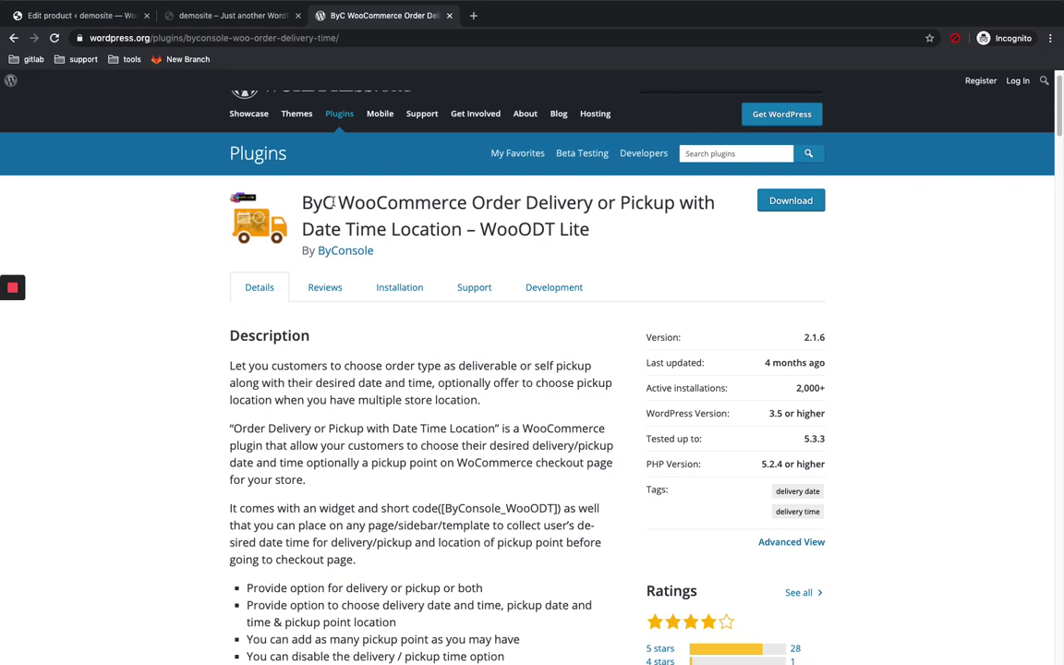
drag(305, 203, 617, 242)
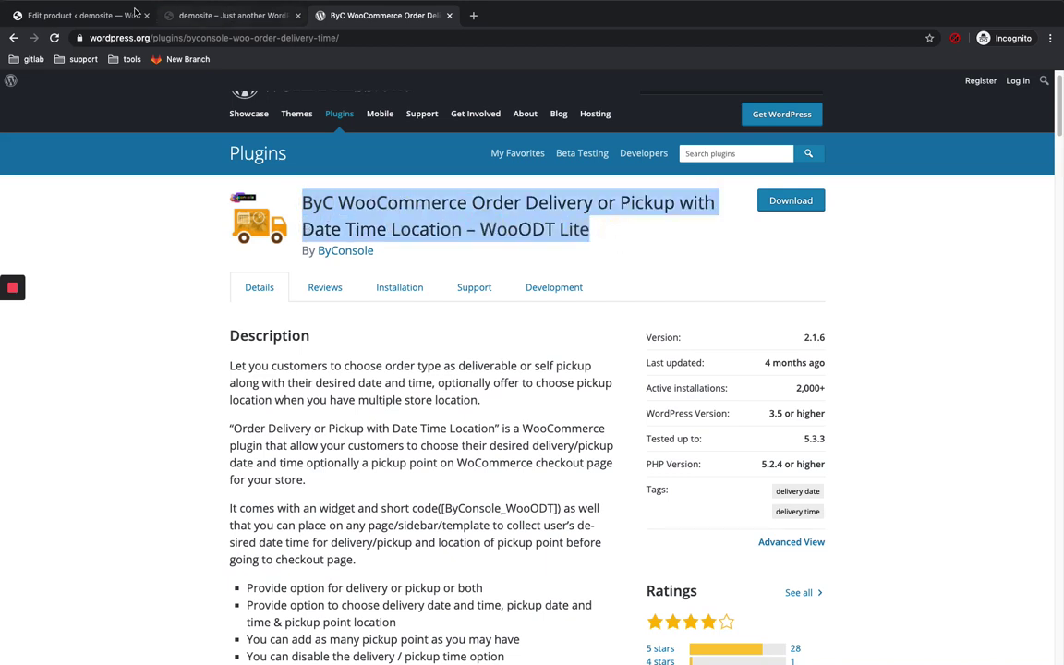
In the site's admin, search for new plugins named "ByC WooCommerce Order Delivery or Pickup with Date Time Location – WooODT Lite".
click(102, 14)
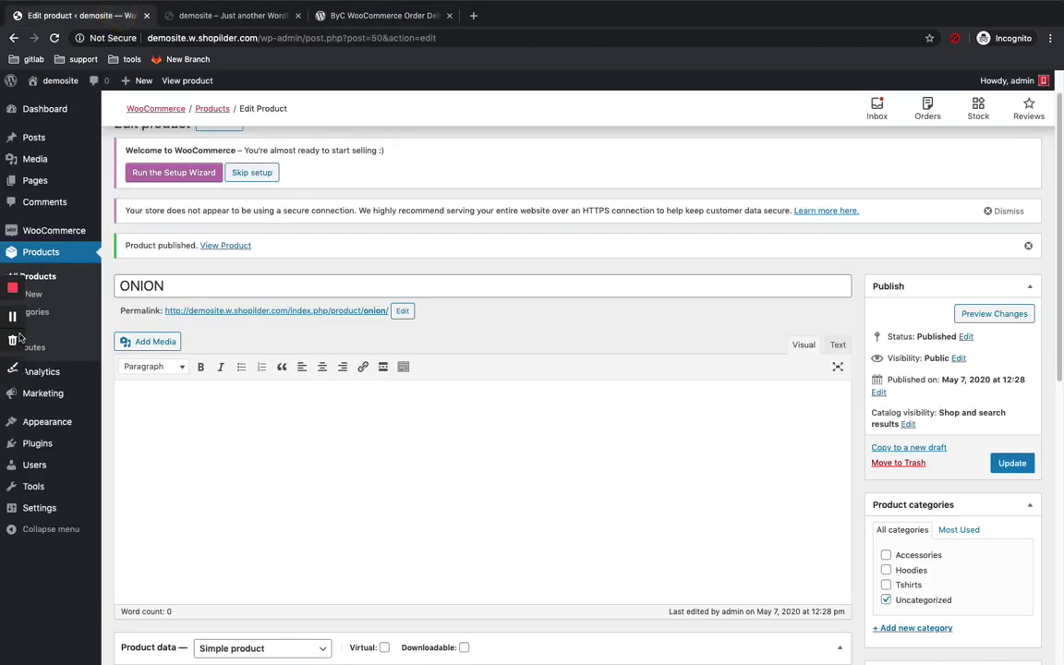
mouse_move(57, 452)
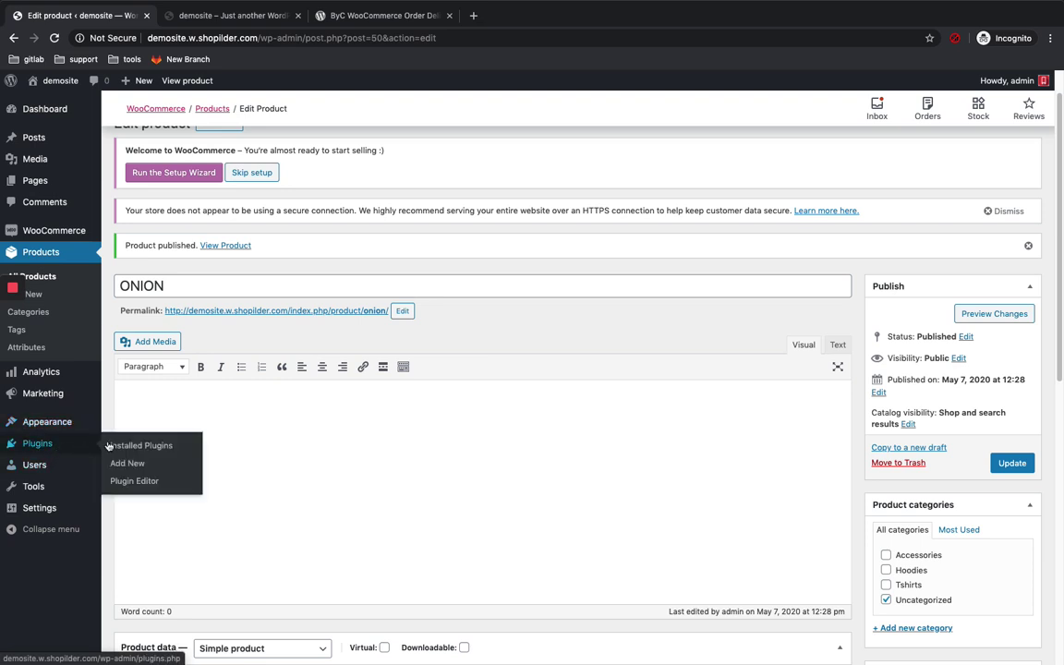
click(128, 466)
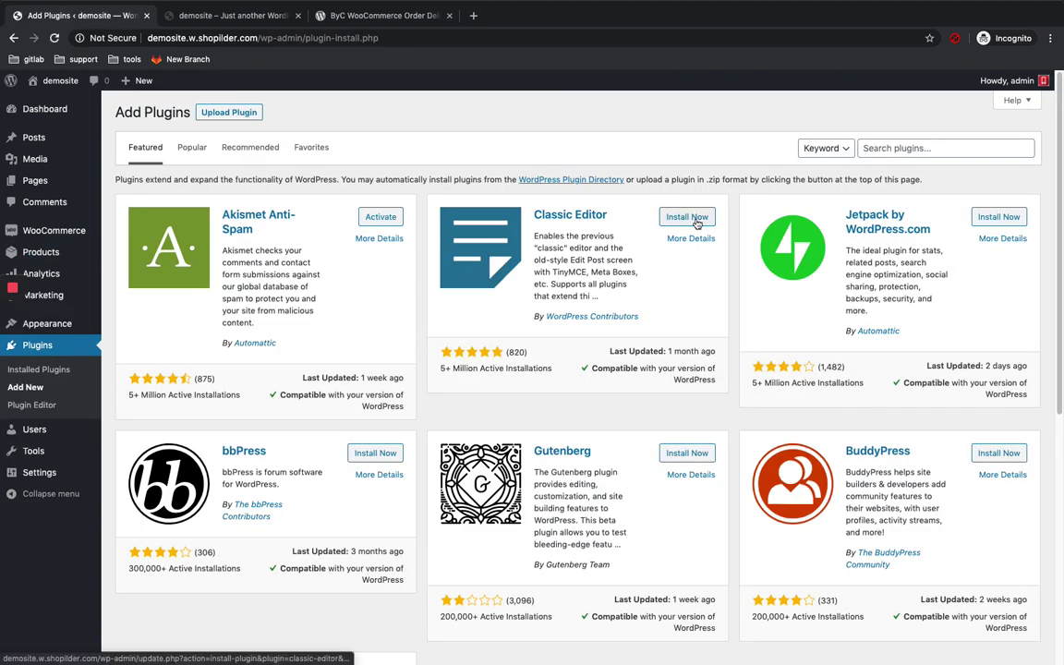
click(892, 145)
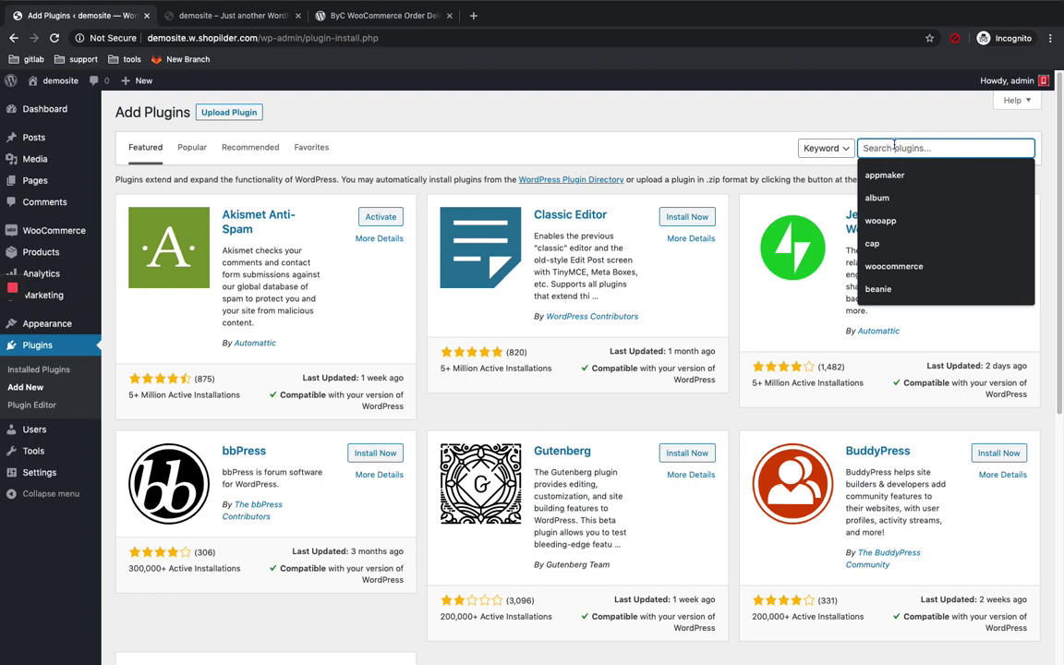
key(ctrl+v)
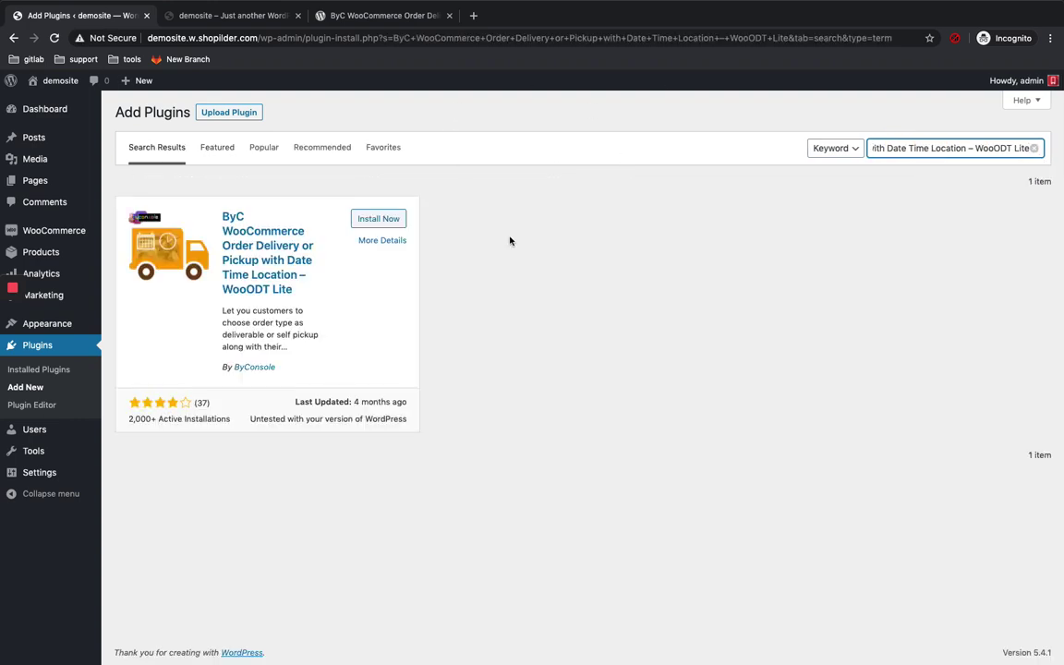
Install and activate the WooODT Lite plugin from the search results.
click(387, 220)
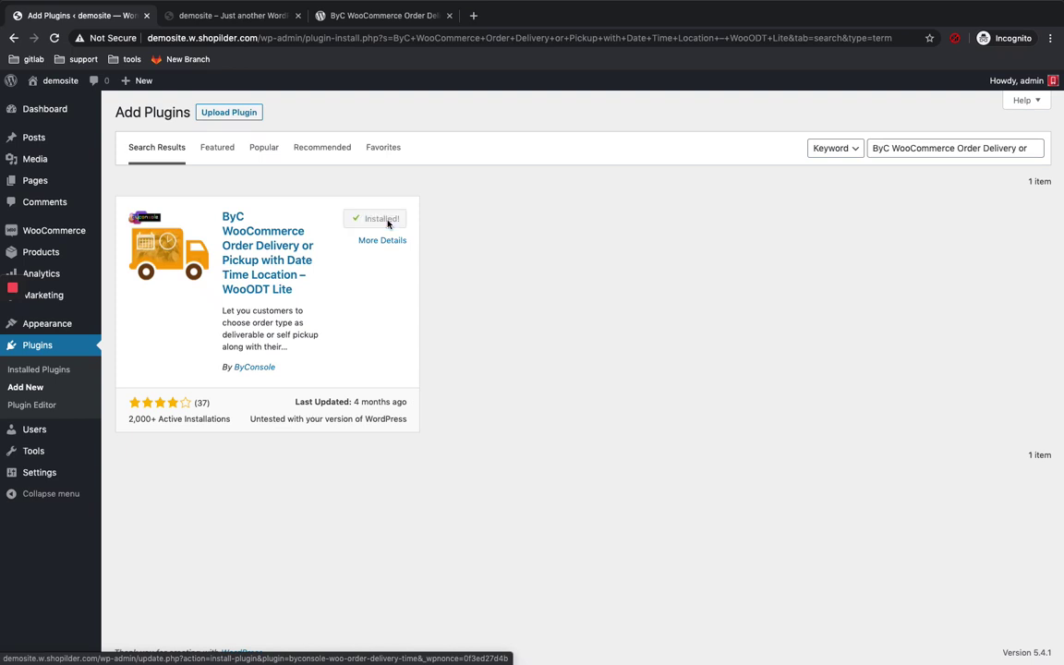
click(387, 221)
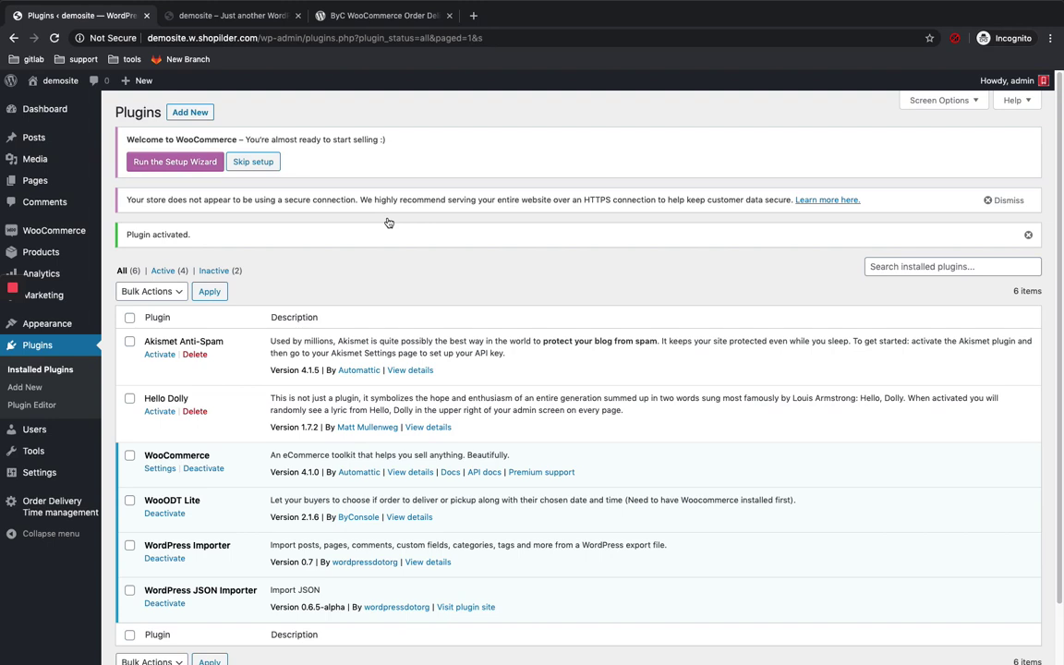
scroll(392, 220, down, 3)
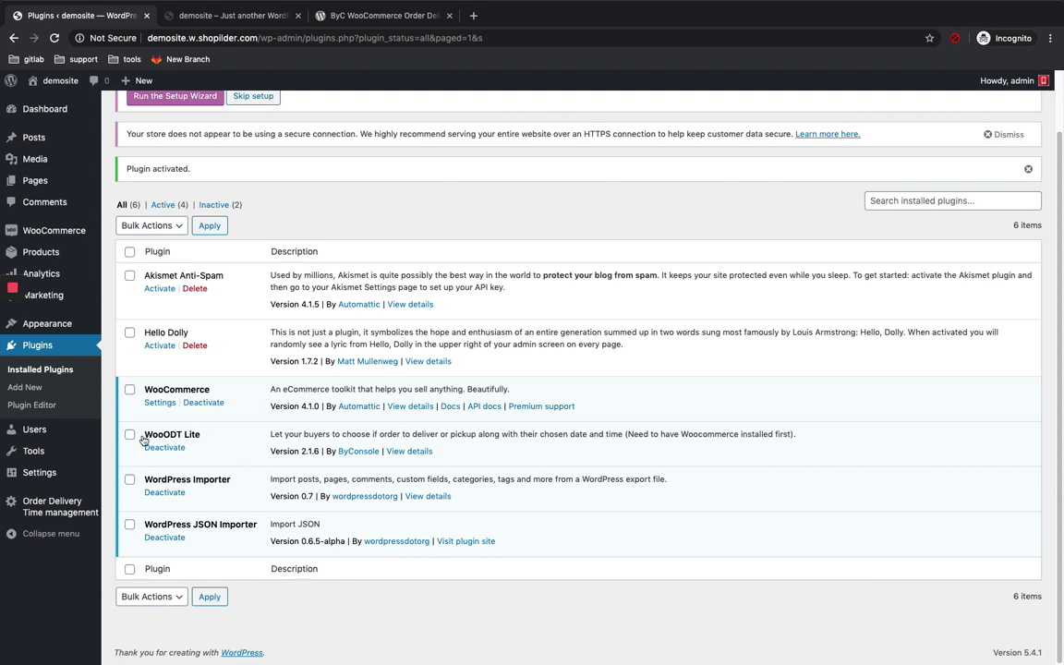
Open the Order Delivery Time management settings and allow orders for Both delivery and pickup.
mouse_move(71, 510)
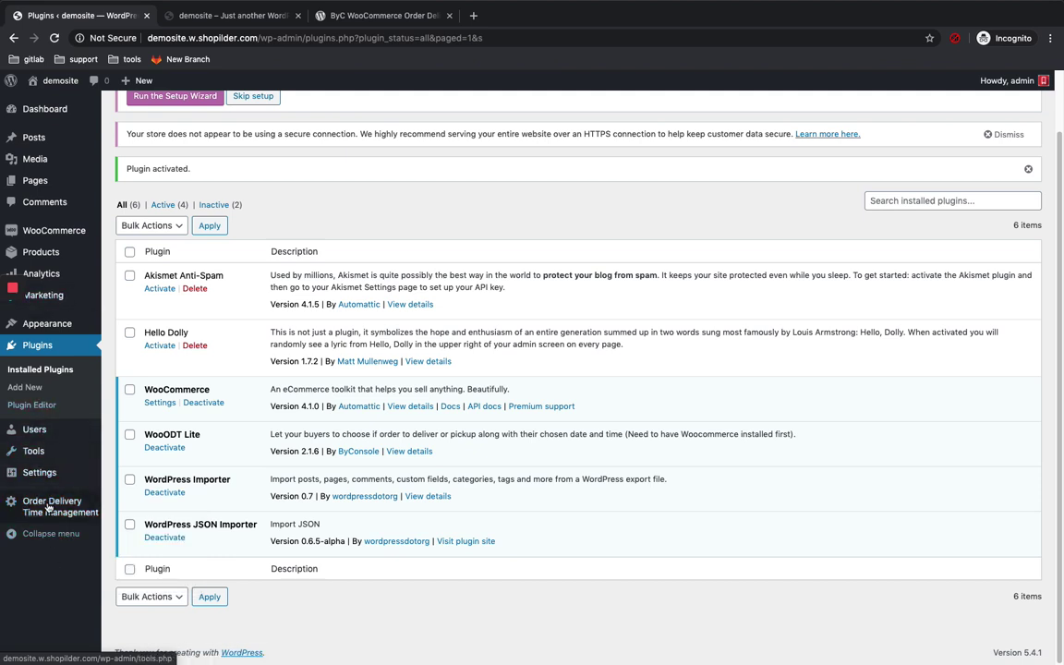
click(146, 507)
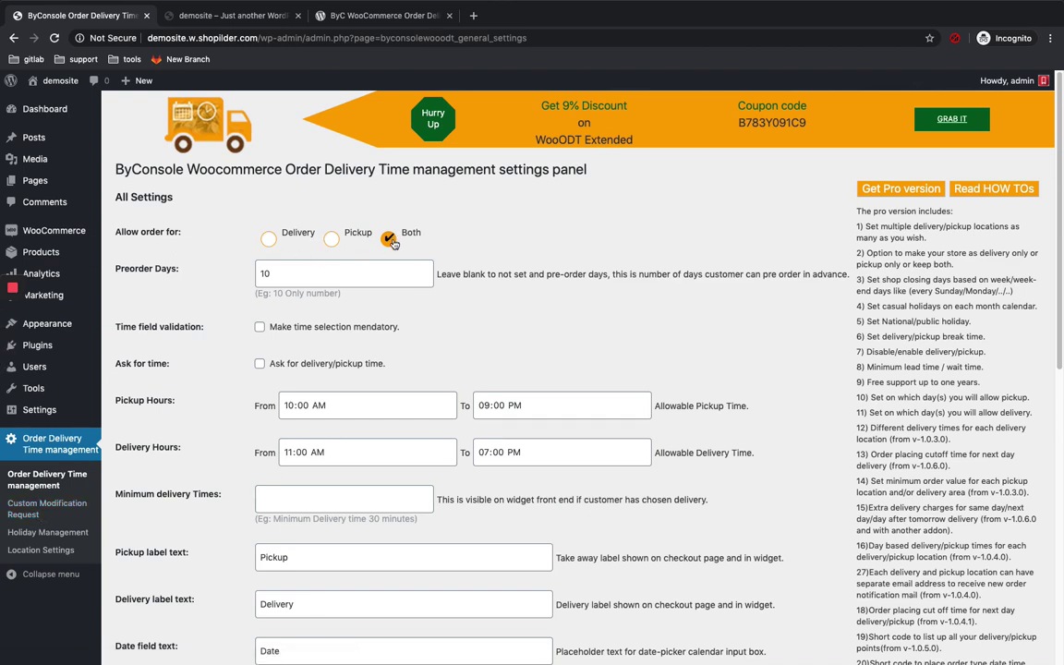
scroll(492, 249, down, 1)
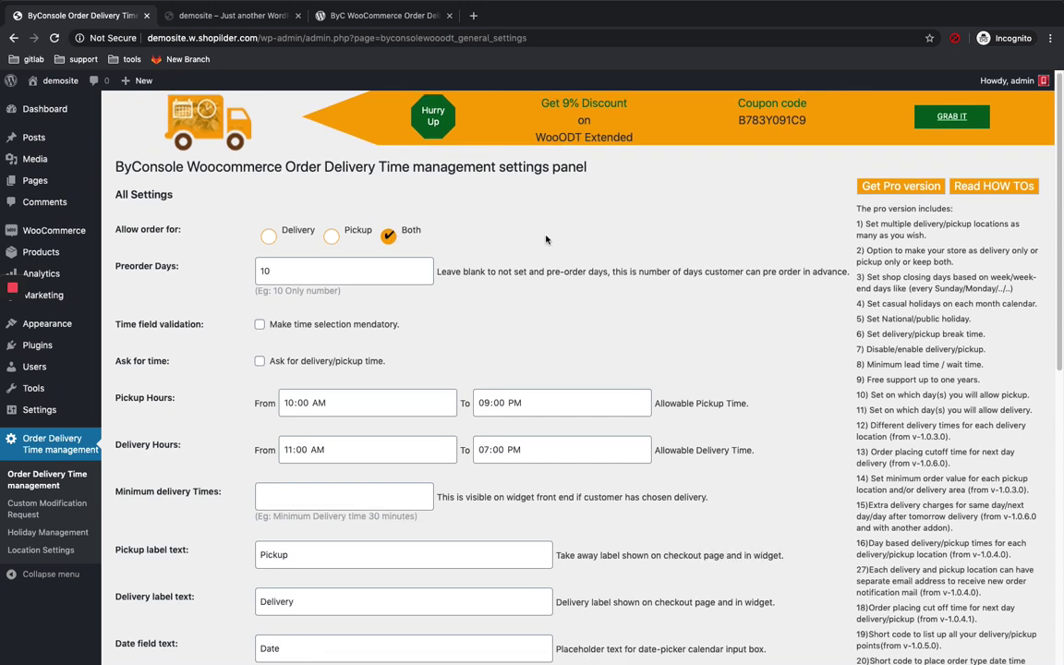
click(332, 238)
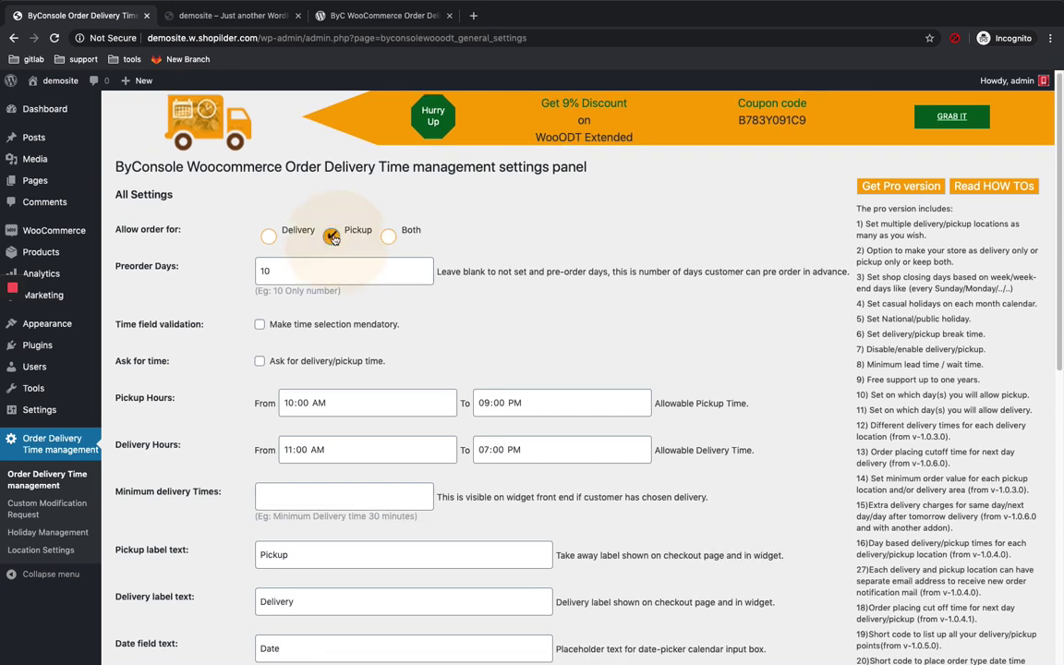
click(388, 235)
scroll(464, 268, down, 1)
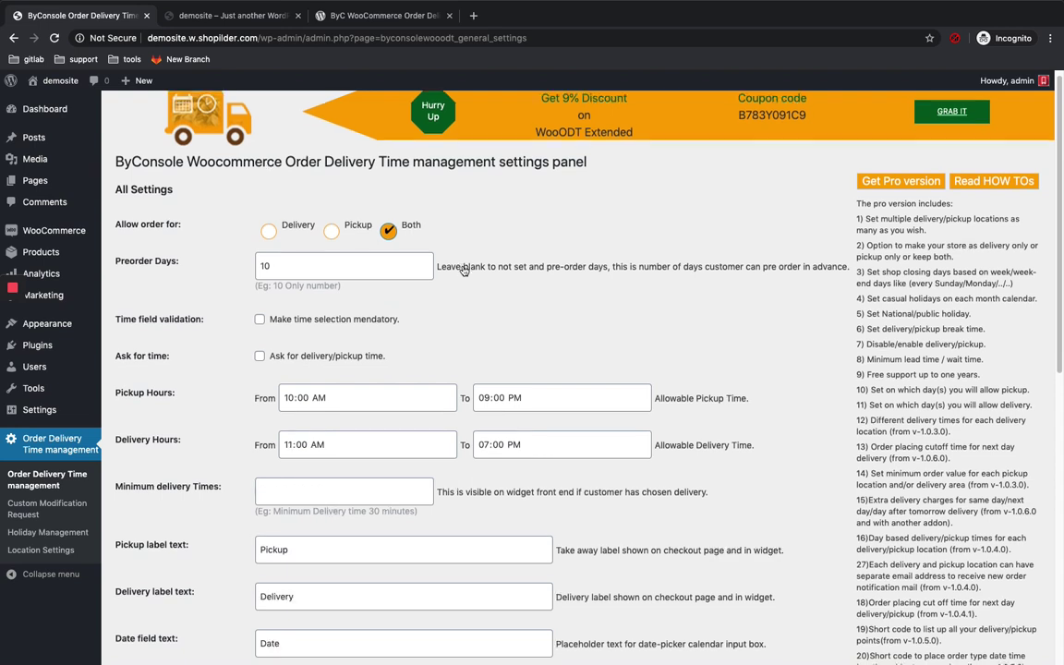
Make the plugin ask for delivery/pickup time and make time selection mandatory.
scroll(416, 244, down, 1)
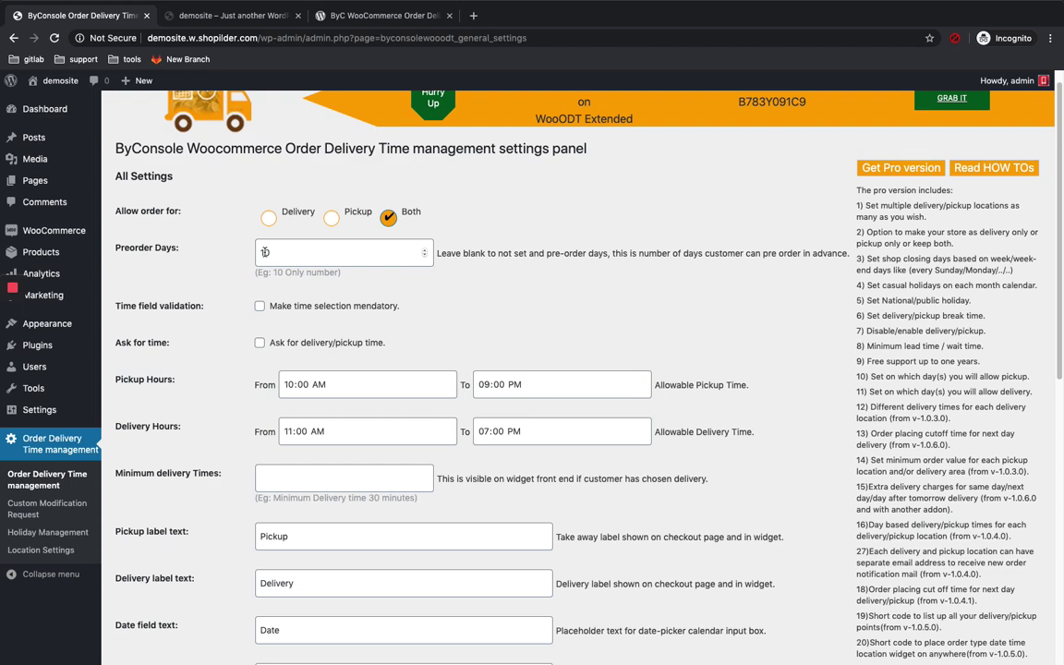
scroll(268, 250, down, 1)
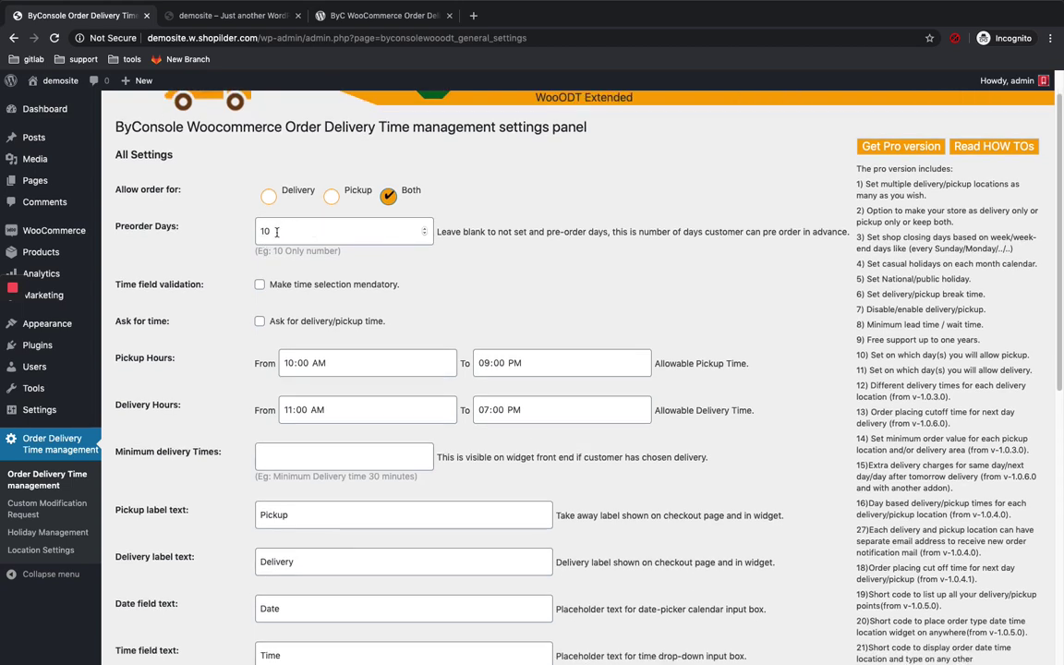
scroll(381, 252, down, 1)
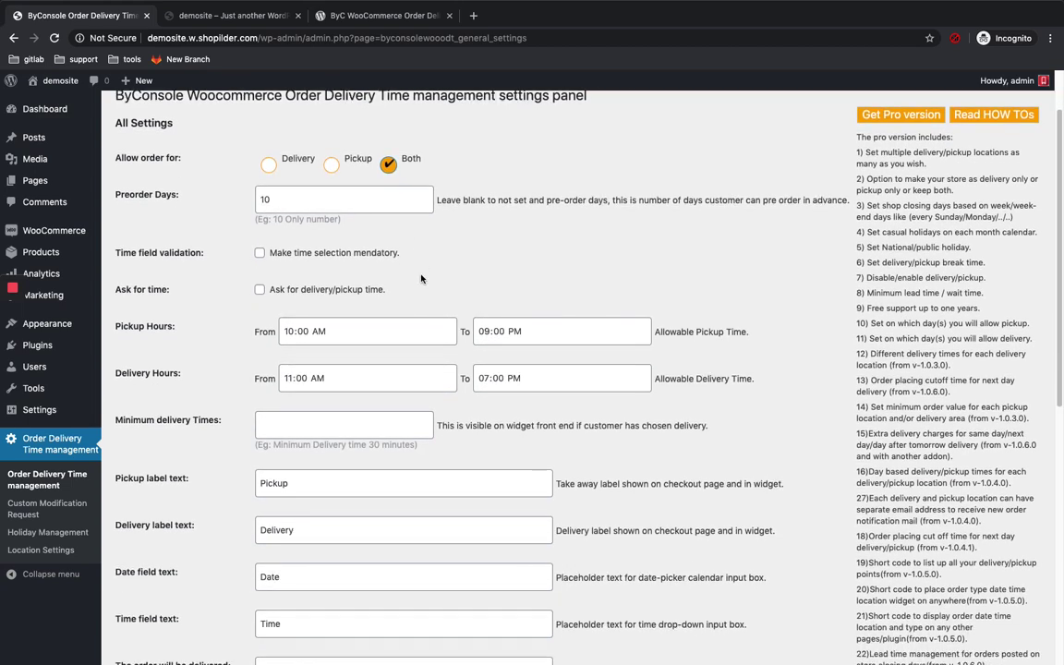
click(261, 291)
click(260, 256)
Review the pickup and delivery hours, minimum delivery time, field labels, order message texts and checkout page labels.
scroll(268, 268, down, 2)
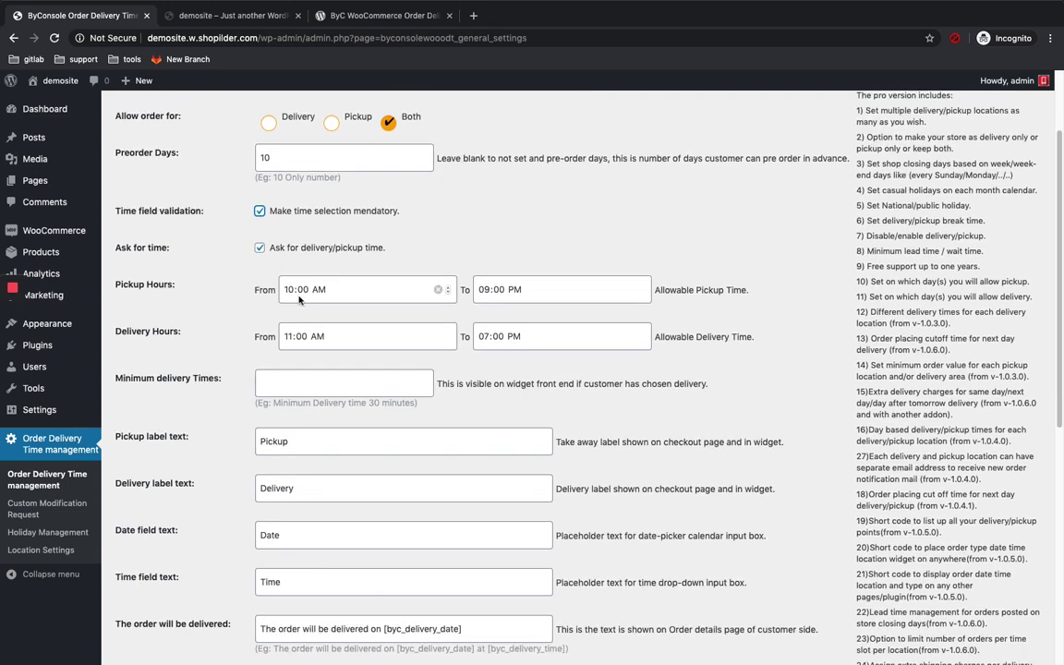
scroll(291, 292, down, 1)
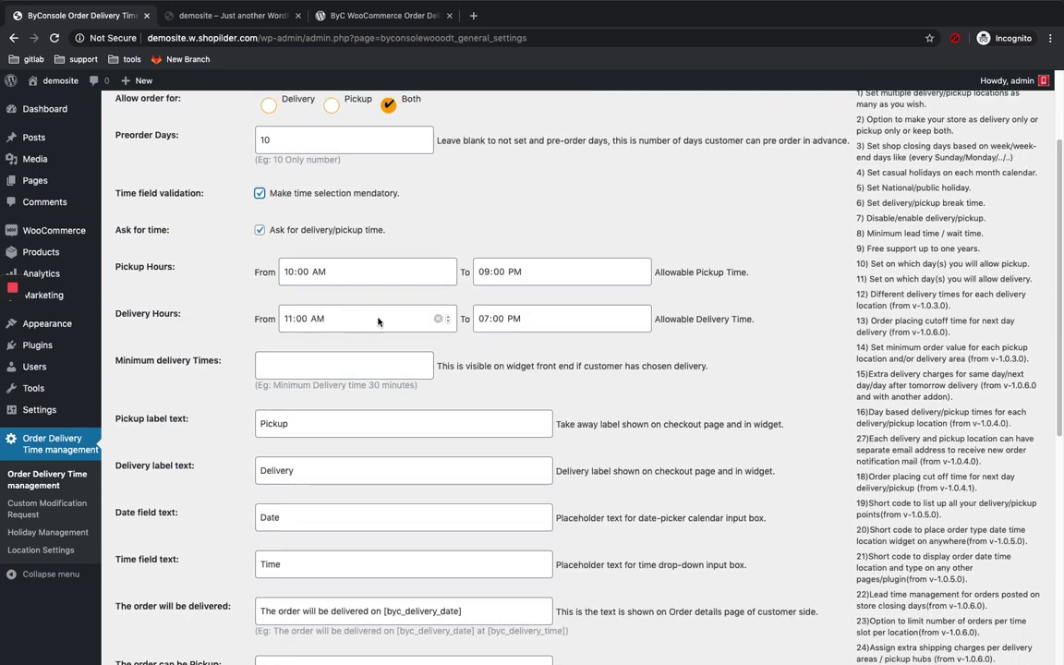
scroll(452, 305, down, 3)
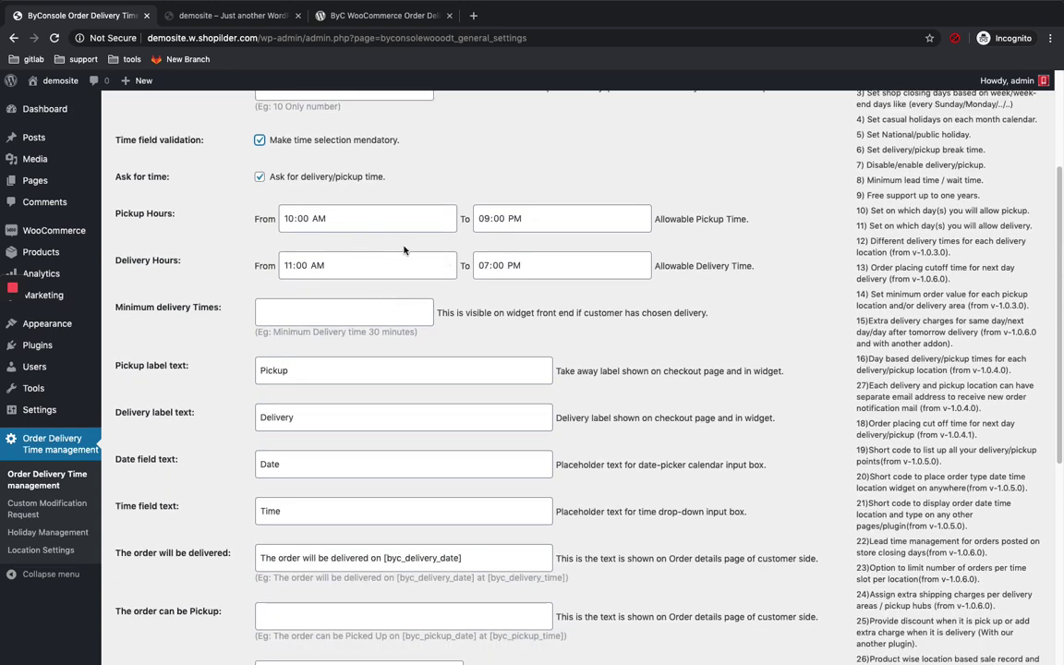
scroll(360, 306, down, 1)
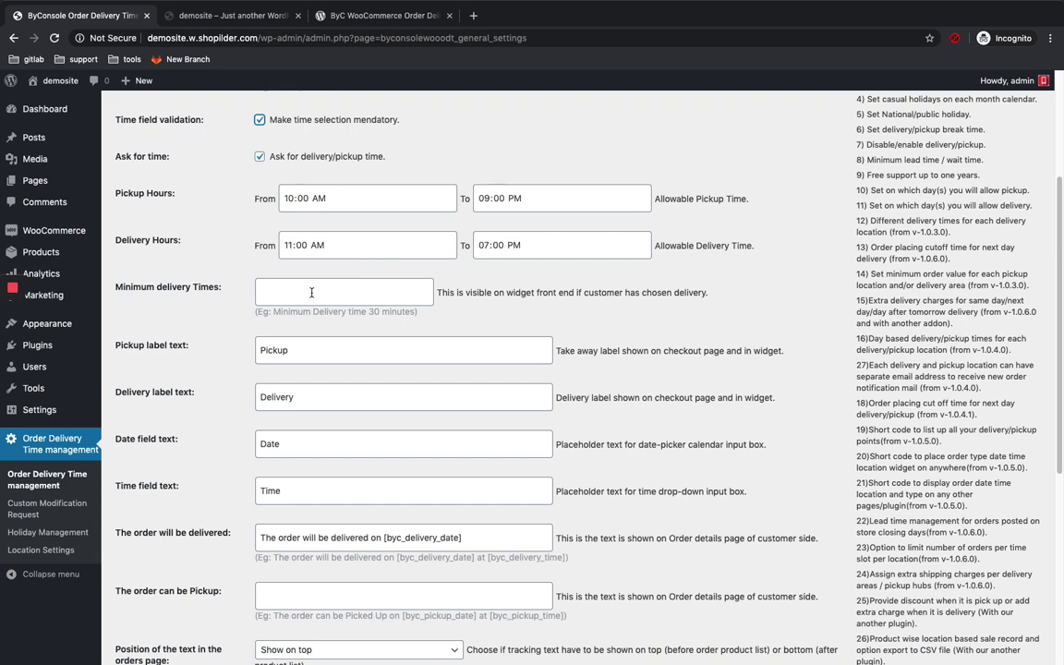
scroll(311, 292, down, 1)
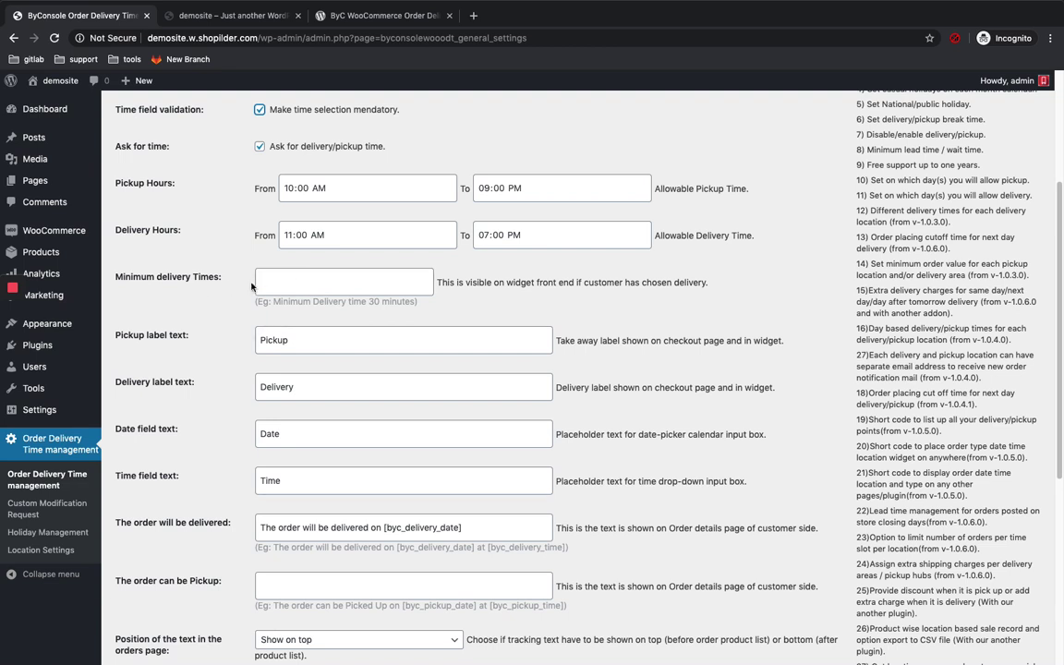
scroll(314, 277, down, 3)
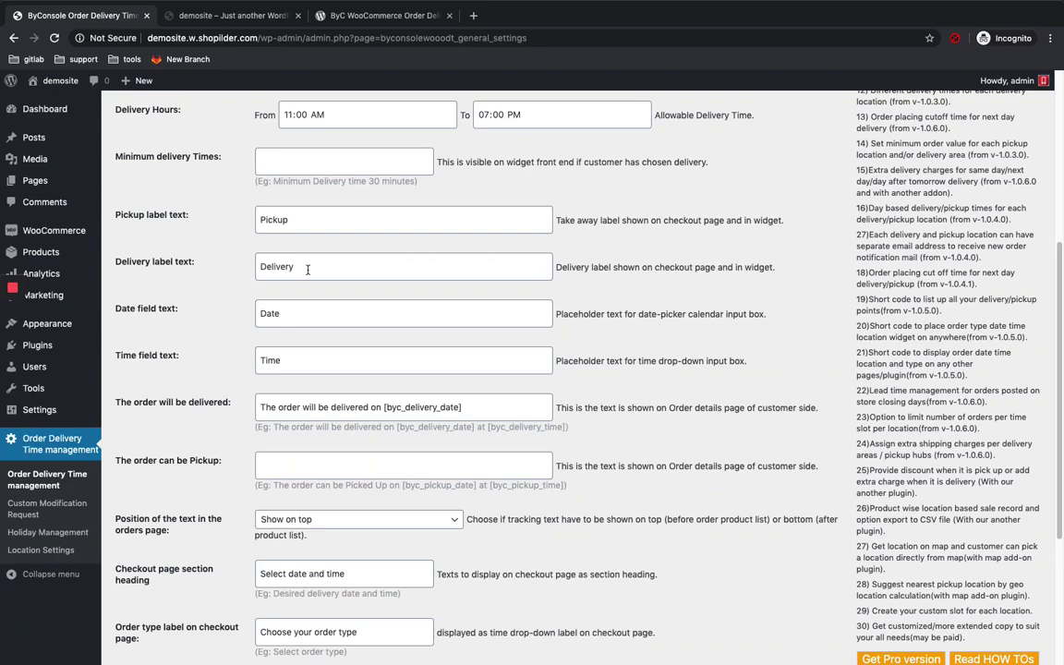
scroll(277, 277, down, 1)
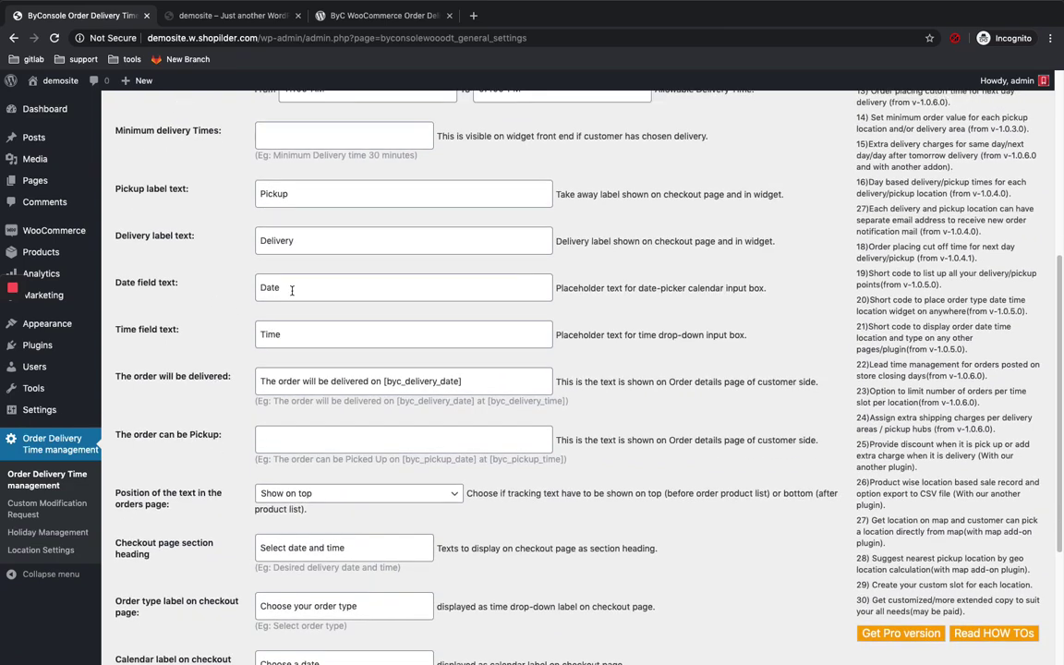
scroll(292, 290, down, 2)
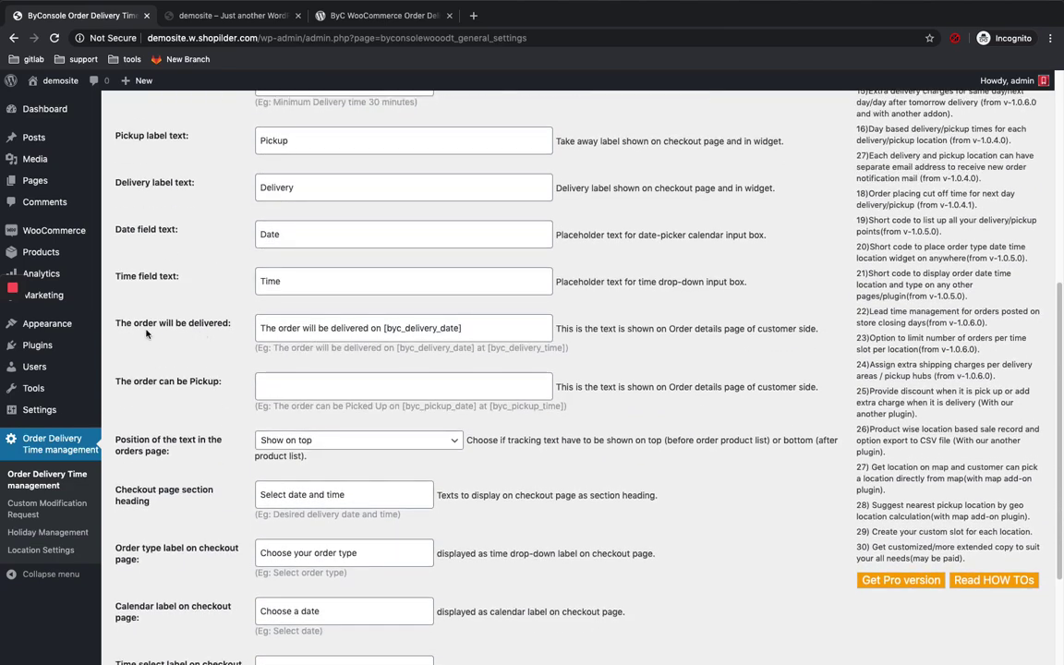
scroll(251, 327, down, 2)
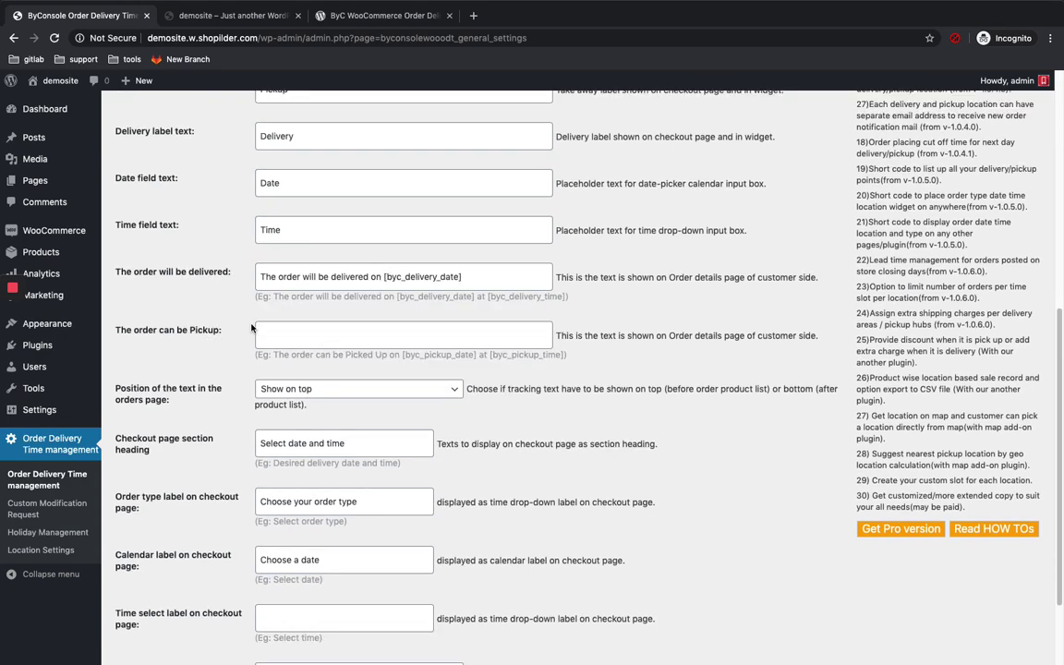
scroll(251, 328, down, 2)
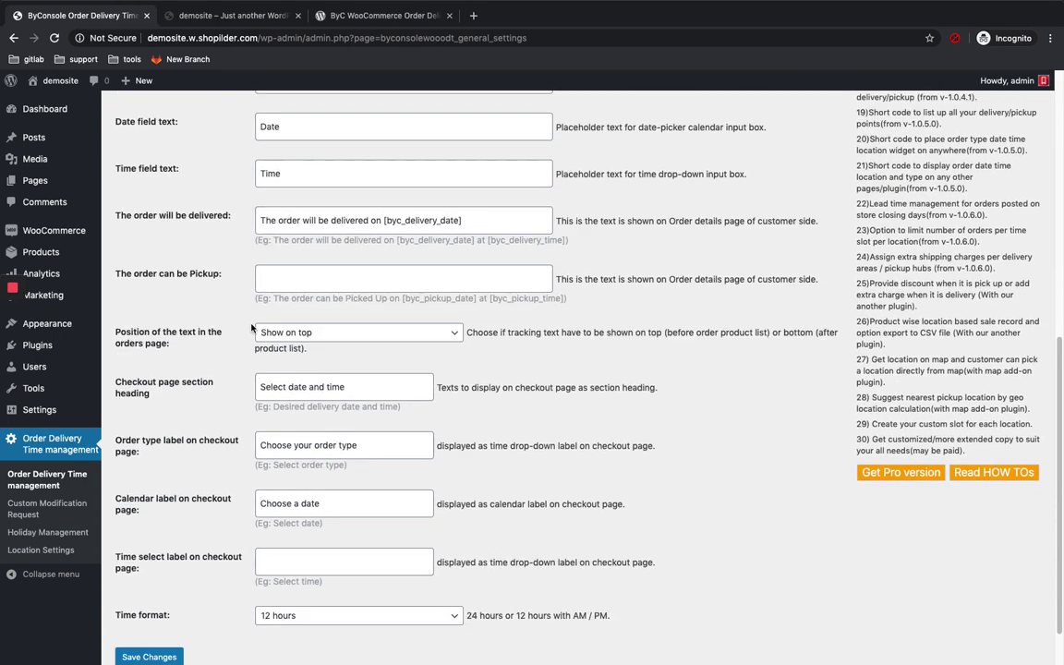
scroll(305, 277, down, 1)
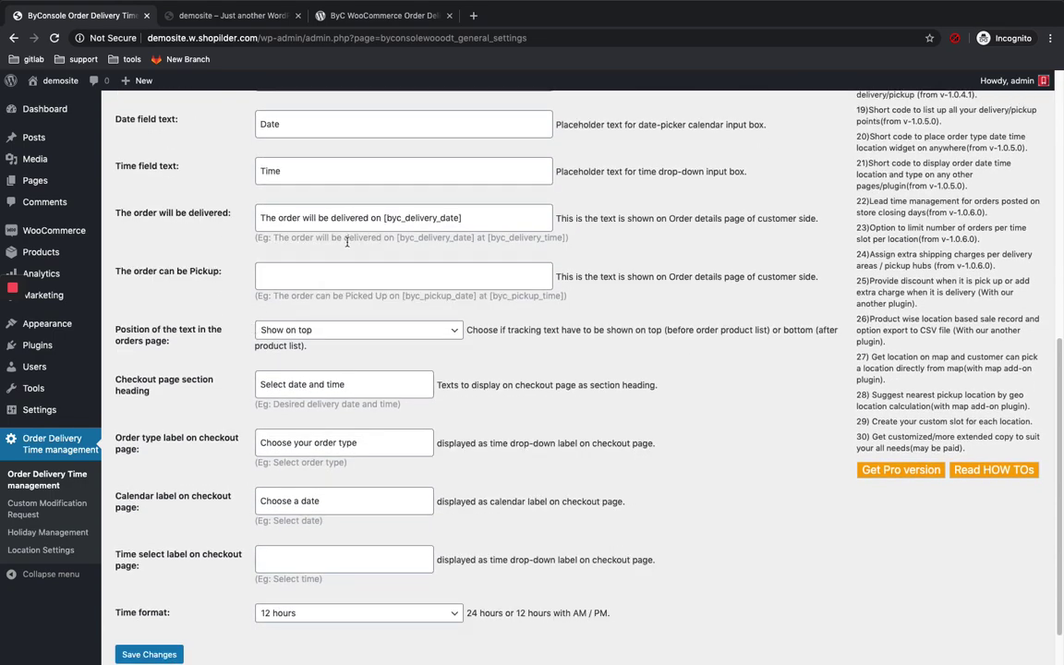
scroll(347, 241, down, 1)
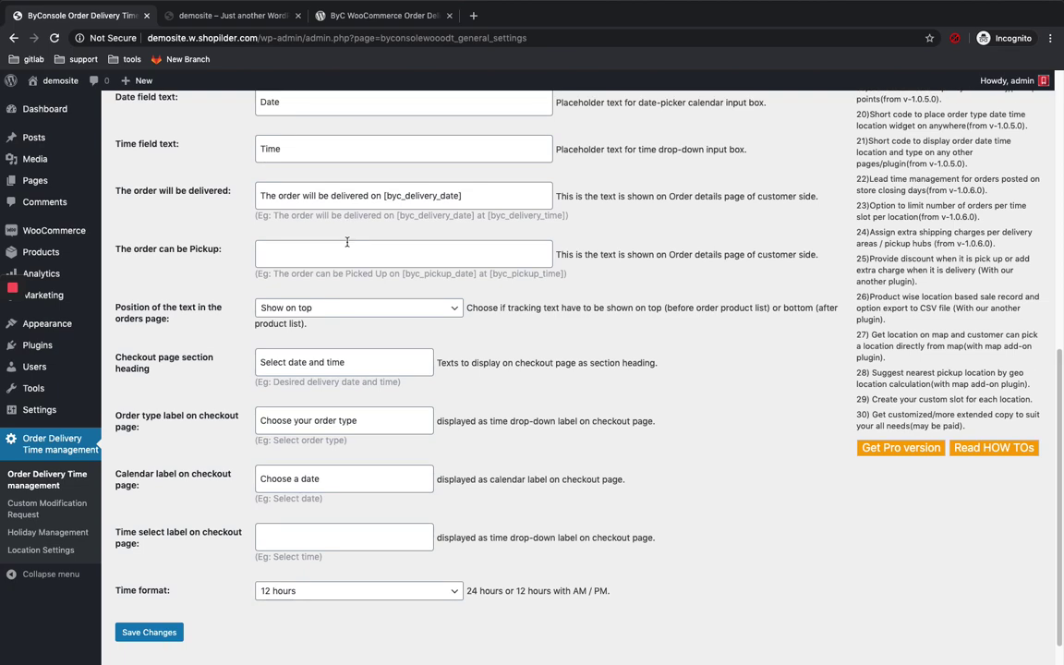
scroll(323, 258, down, 1)
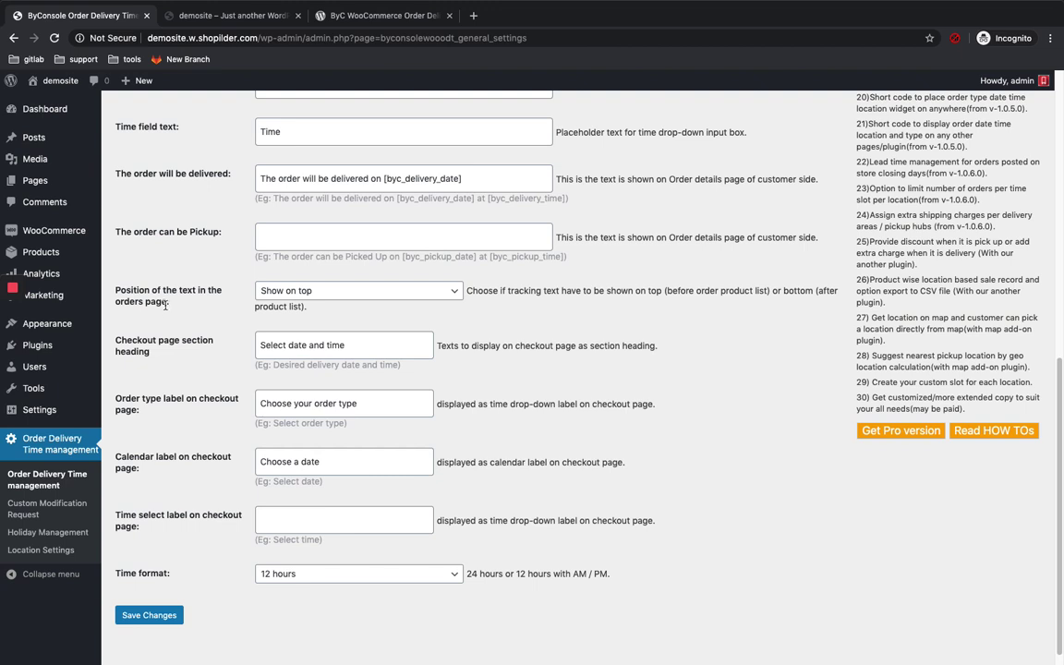
Set the position of the text in the orders page to Show on top.
click(290, 294)
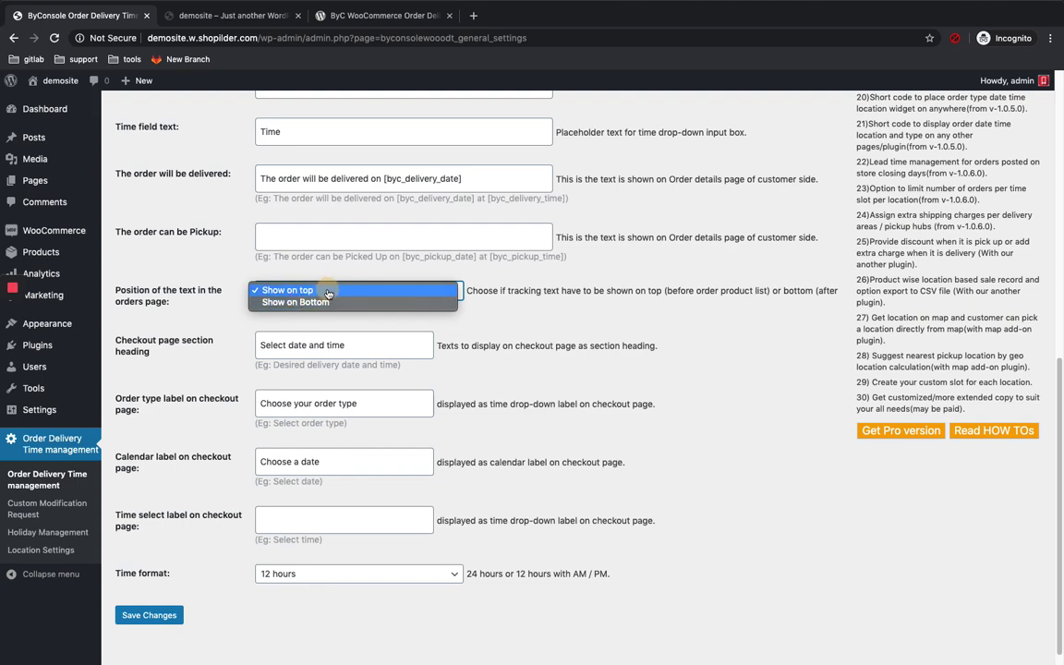
click(328, 290)
scroll(322, 307, down, 1)
scroll(322, 307, down, 1)
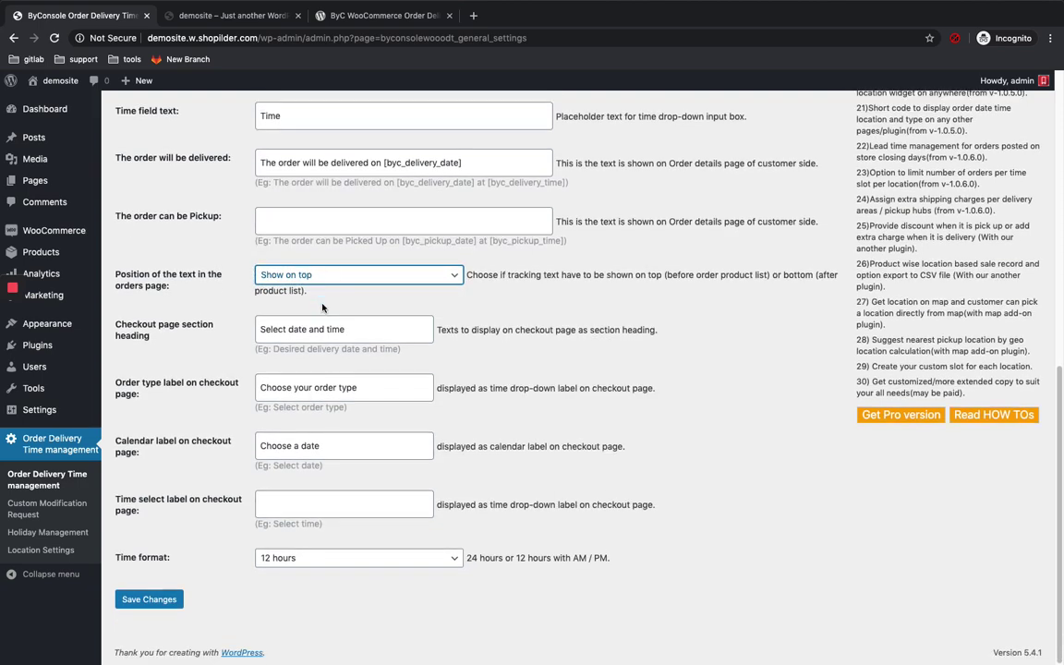
scroll(189, 357, up, 1)
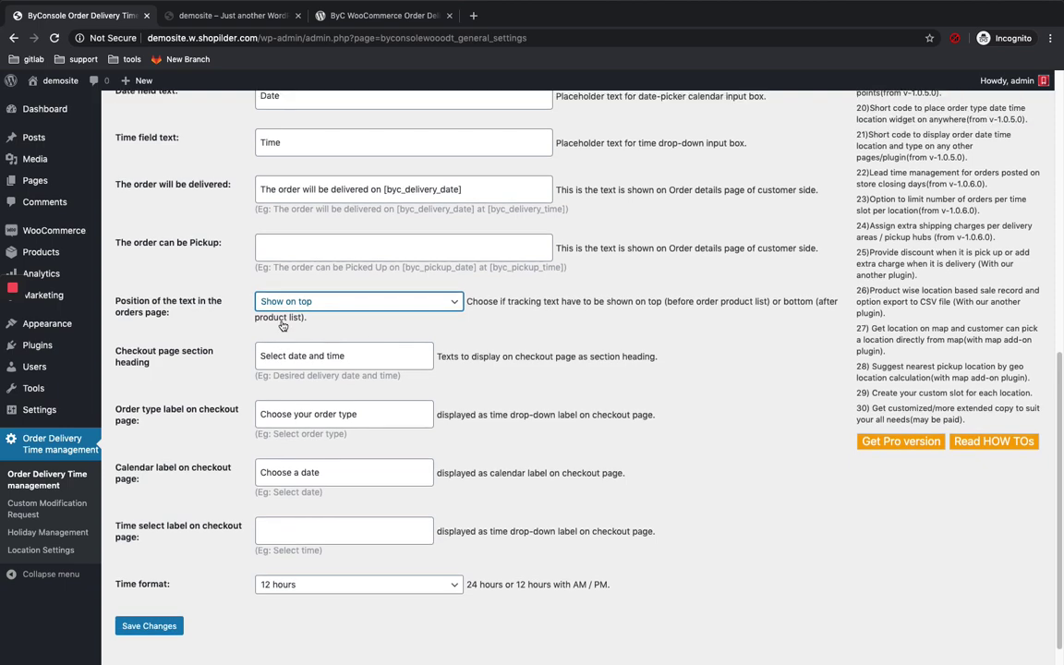
scroll(301, 341, down, 1)
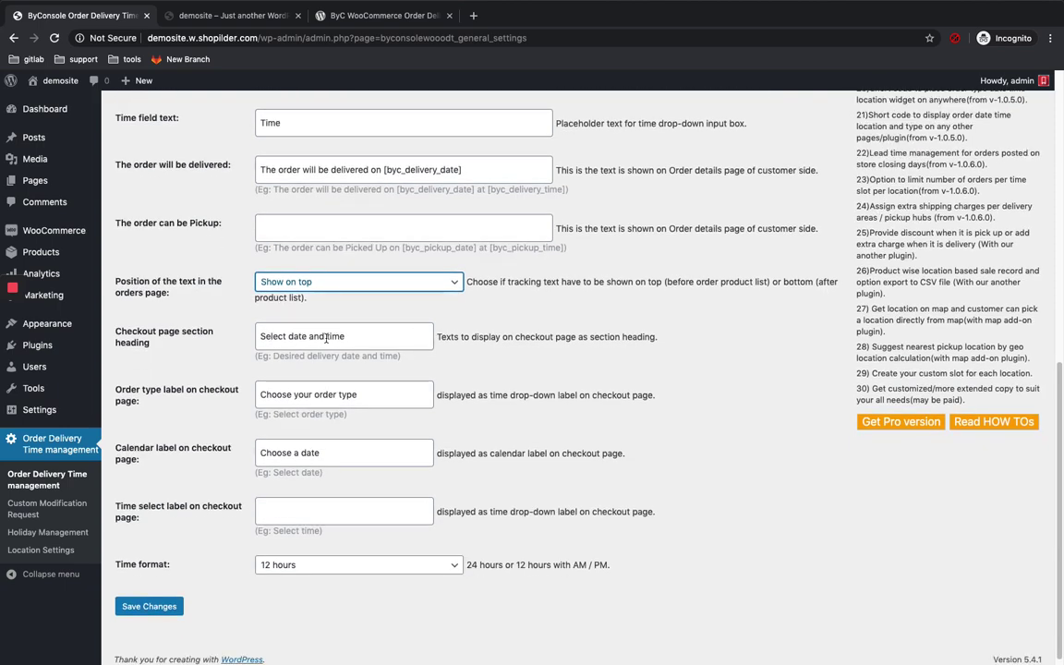
Set the time format to 12 hours and save the plugin settings.
scroll(316, 405, down, 1)
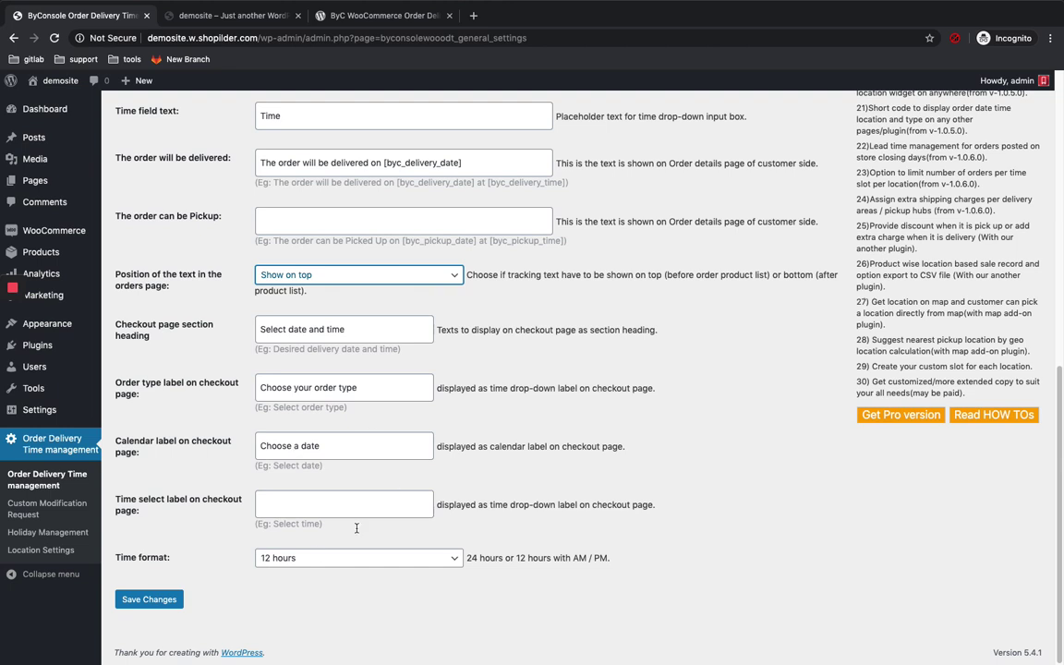
click(263, 557)
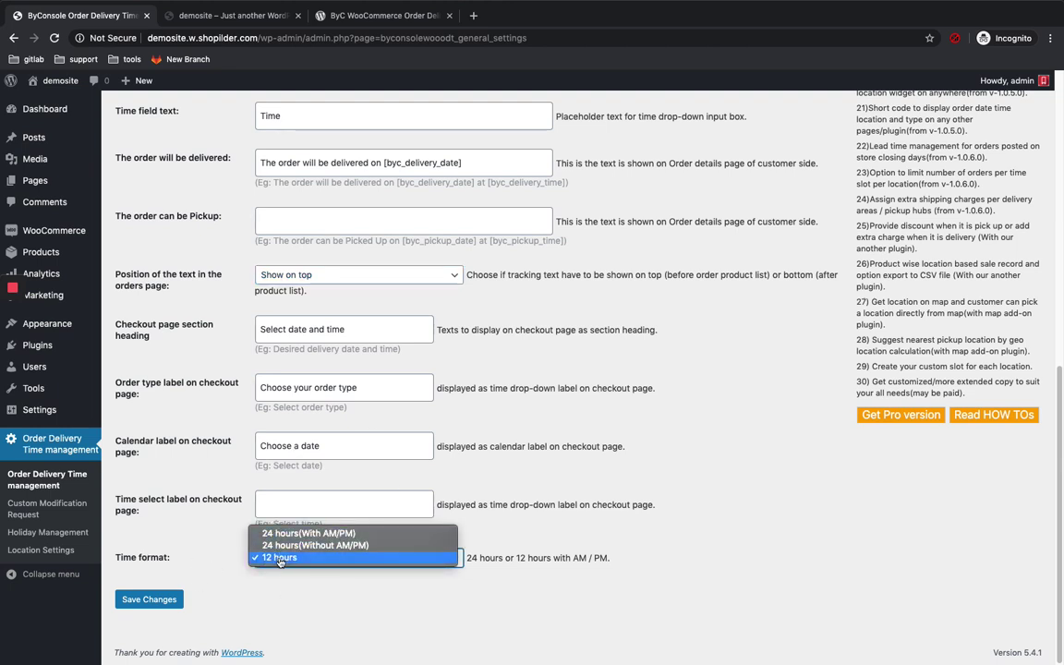
click(280, 558)
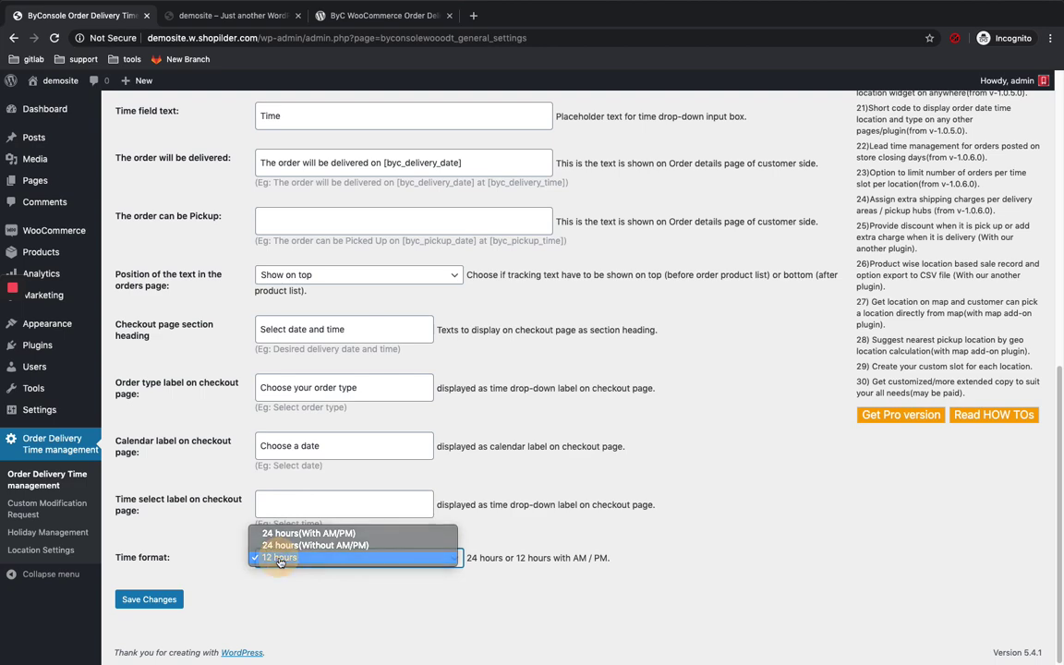
click(158, 603)
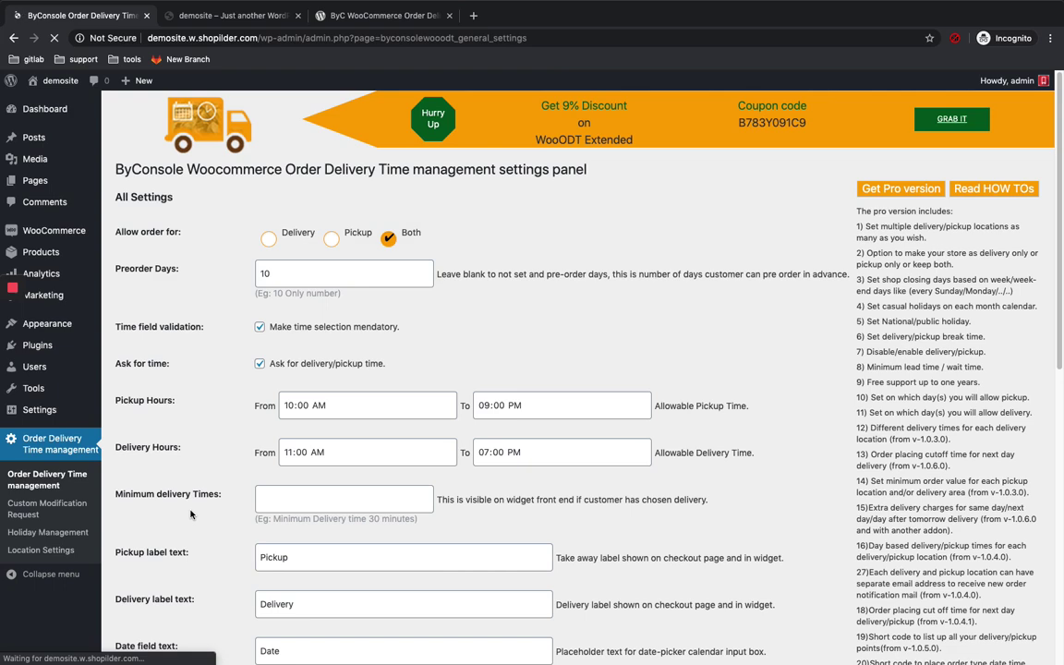
Open the plugin's Custom Modification Request page to view its request form.
scroll(184, 463, down, 3)
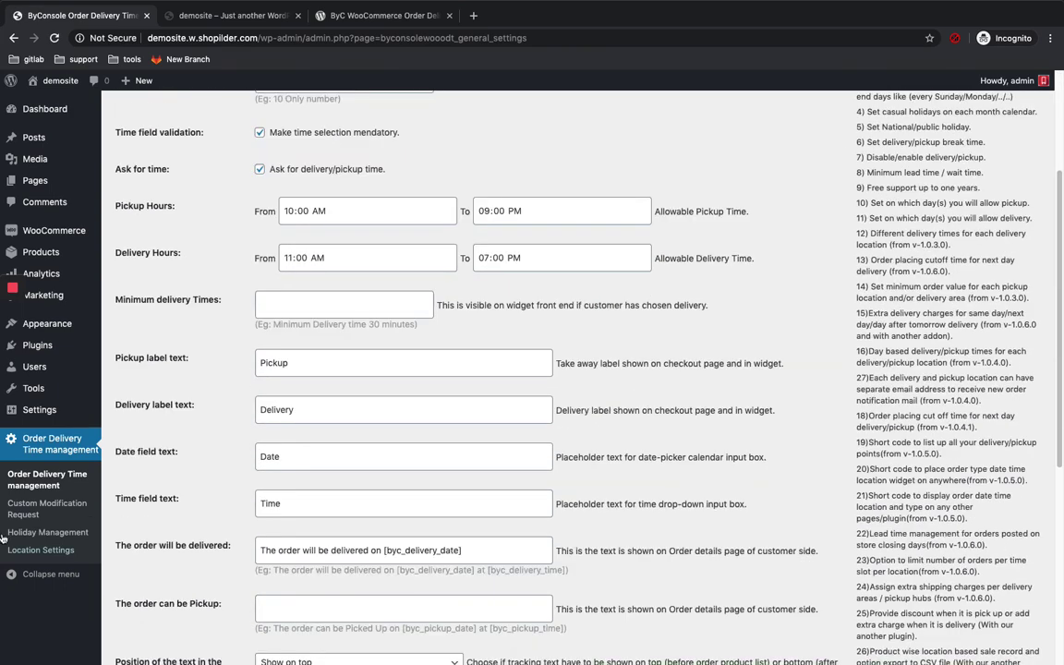
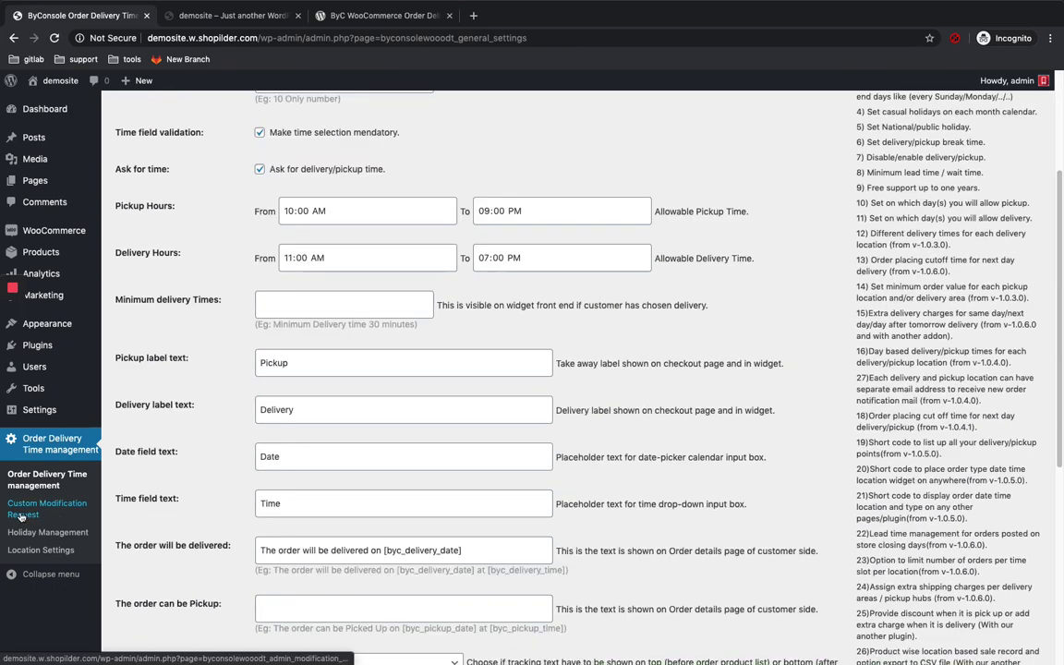
click(21, 519)
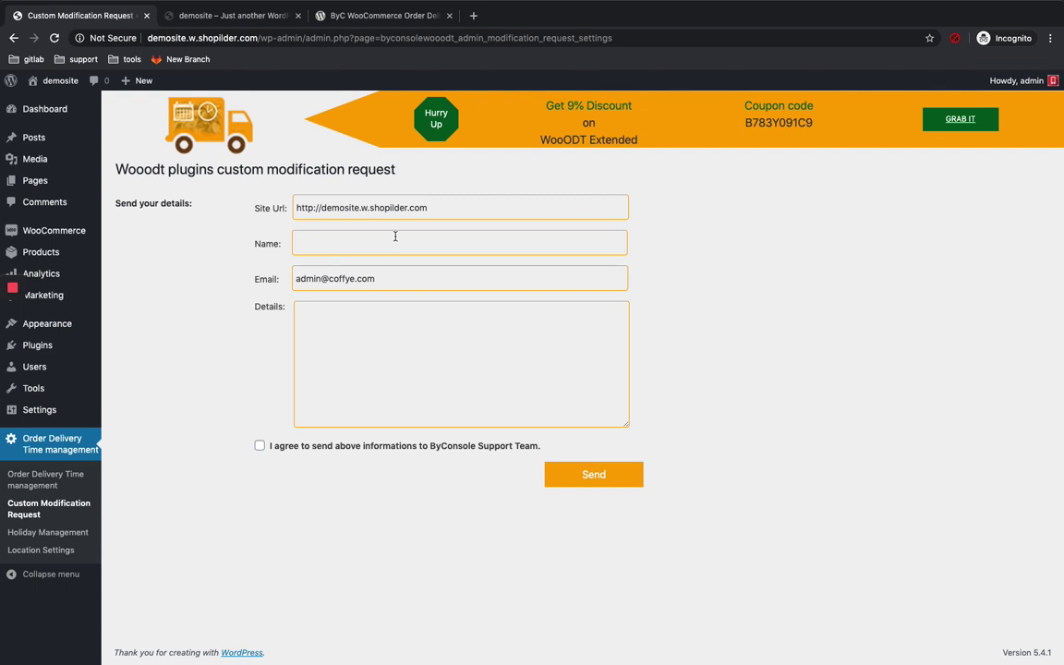
Look through the plugin's Holiday Management and Location Settings pages, and return to its main settings page.
click(27, 533)
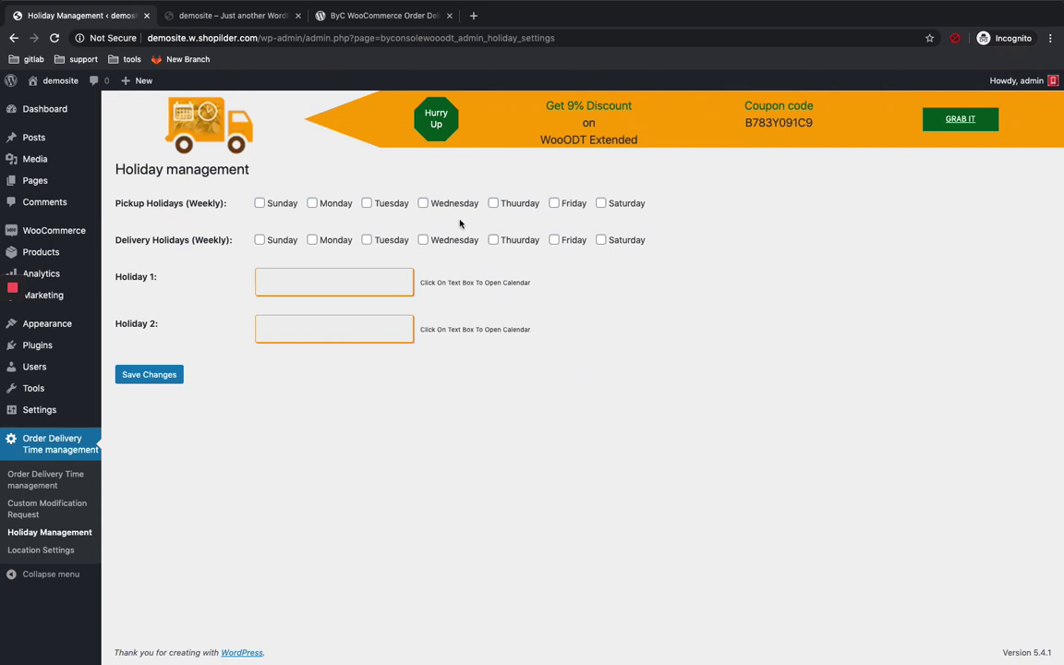
click(35, 548)
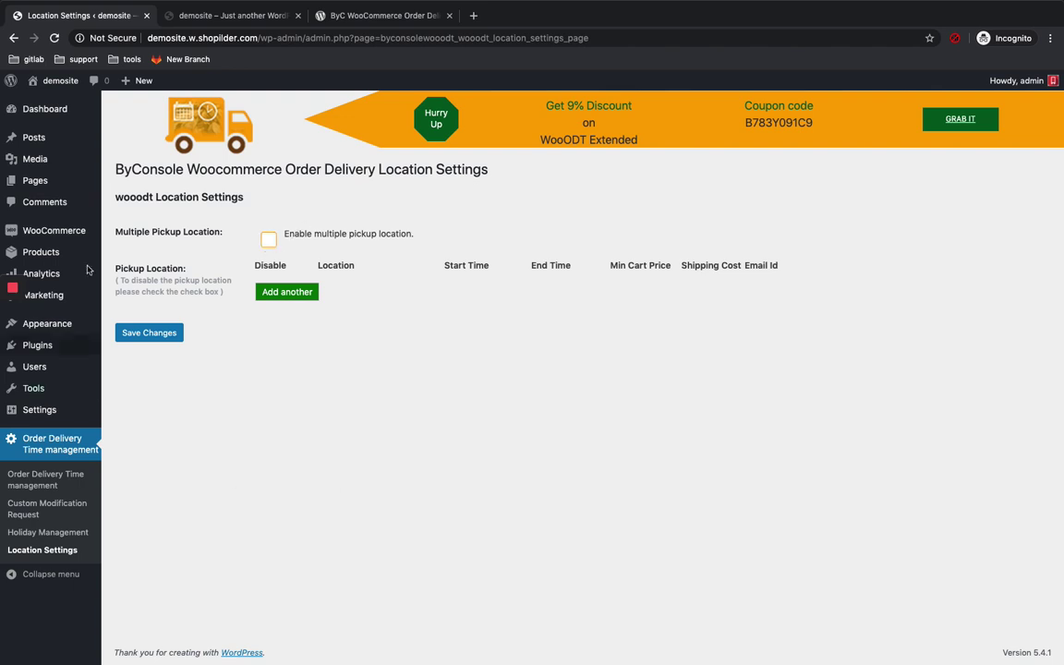
click(37, 480)
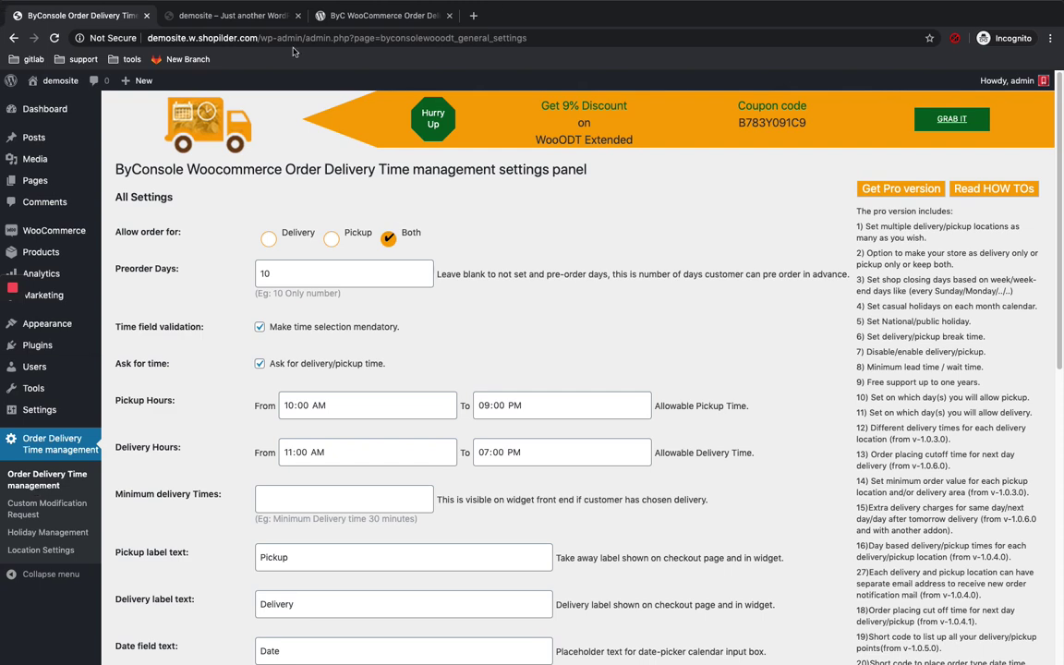
On the storefront, add one ONION and a quantity of 2 of the chilly product to the cart.
click(261, 22)
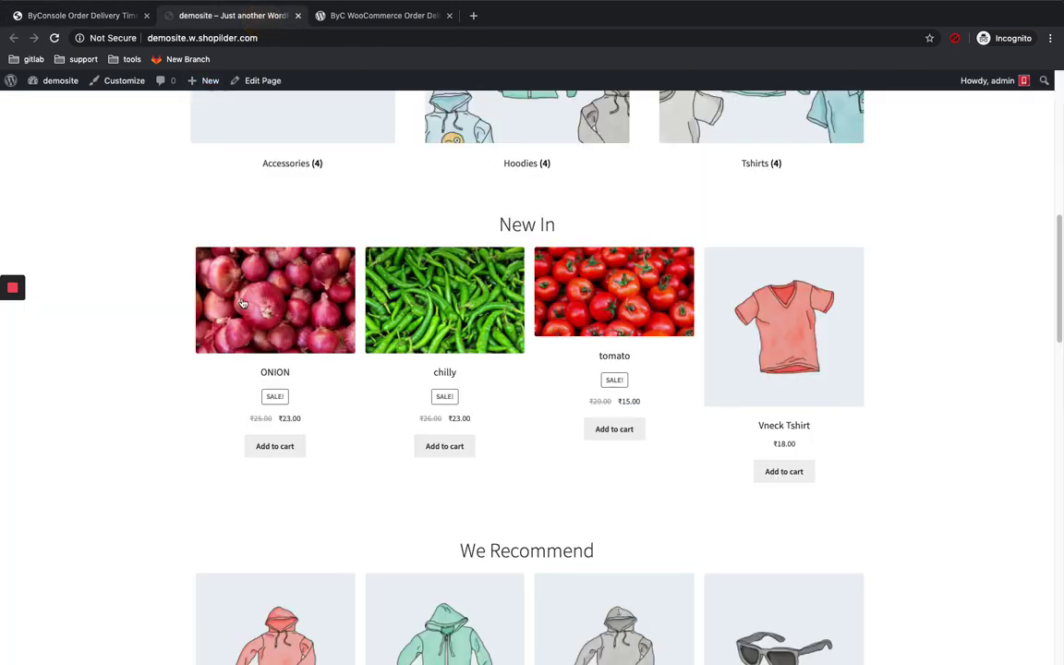
click(277, 446)
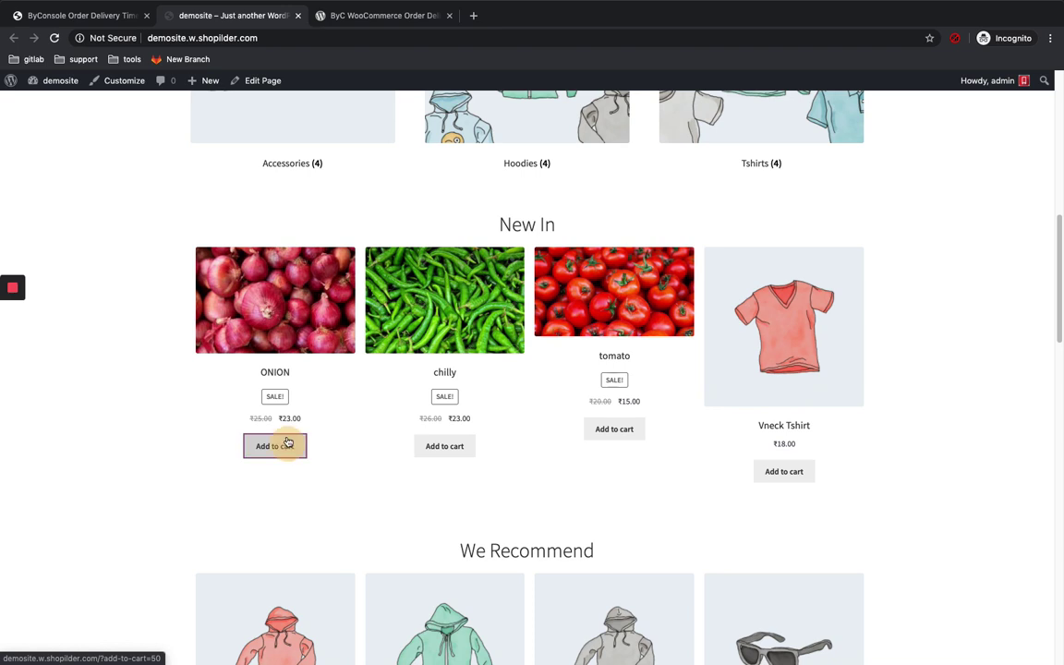
click(436, 272)
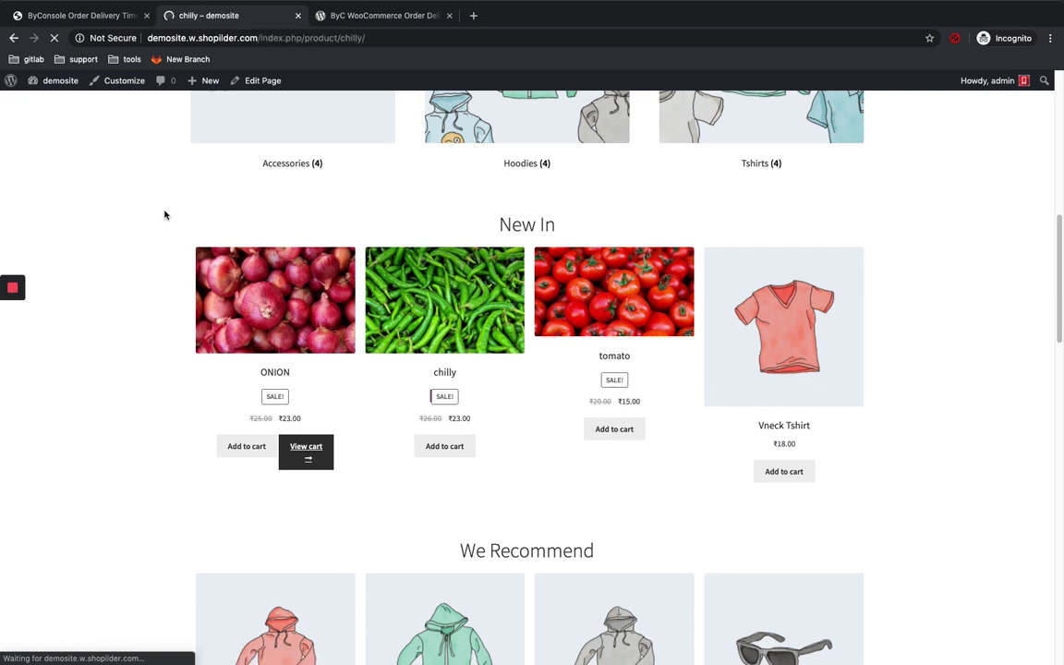
scroll(562, 356, down, 2)
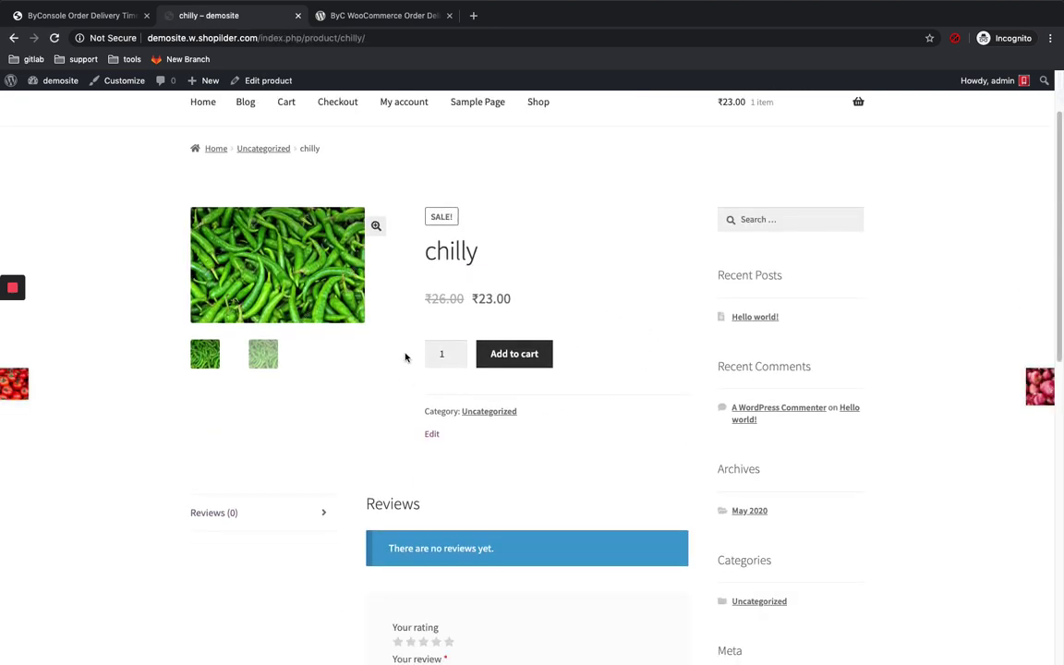
click(457, 351)
click(457, 351)
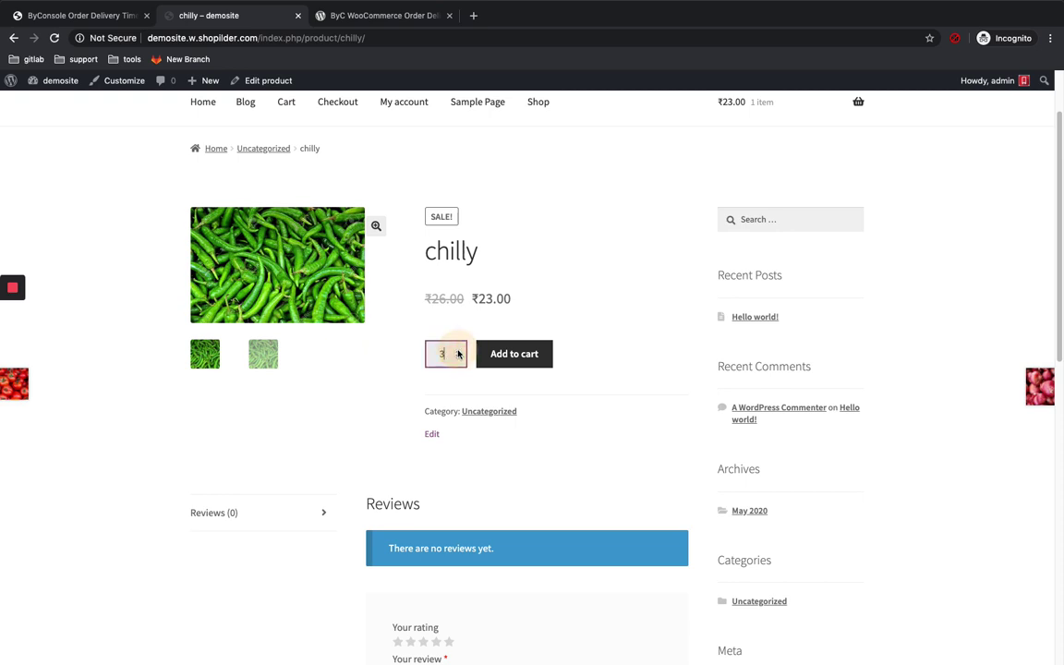
click(457, 356)
click(457, 358)
click(457, 358)
click(517, 359)
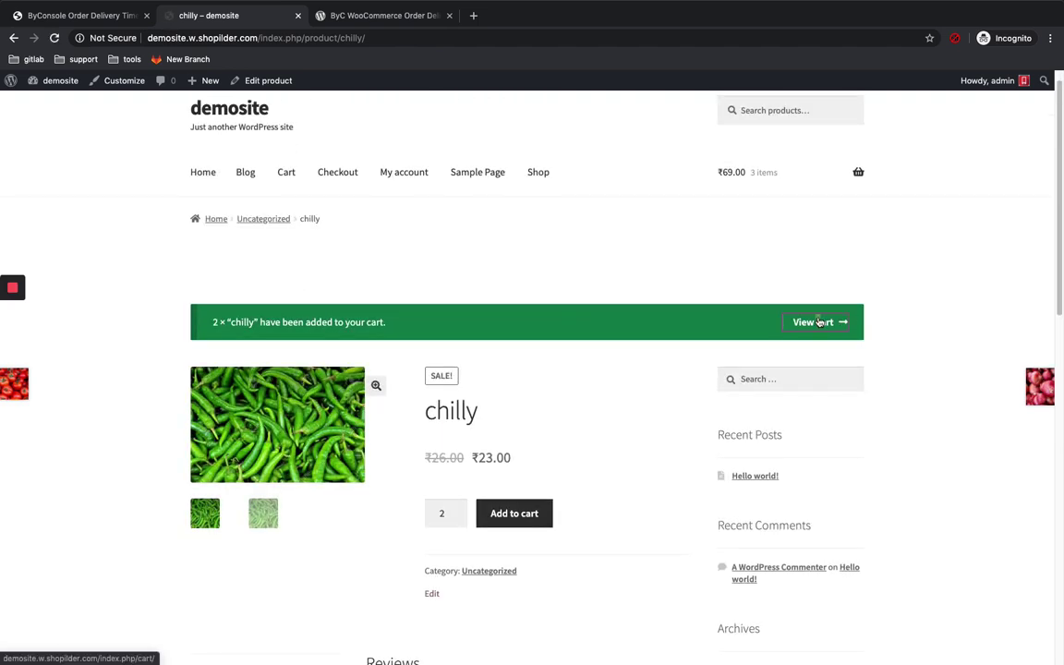
View the cart's contents and proceed to checkout.
click(818, 321)
scroll(303, 289, down, 1)
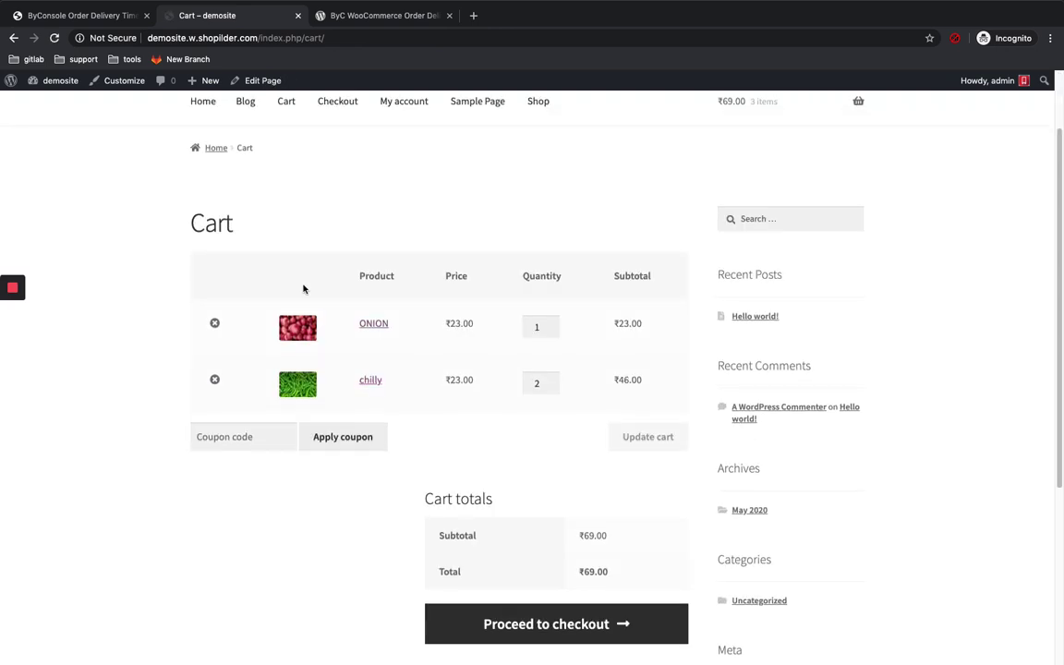
scroll(303, 289, down, 1)
scroll(332, 335, down, 2)
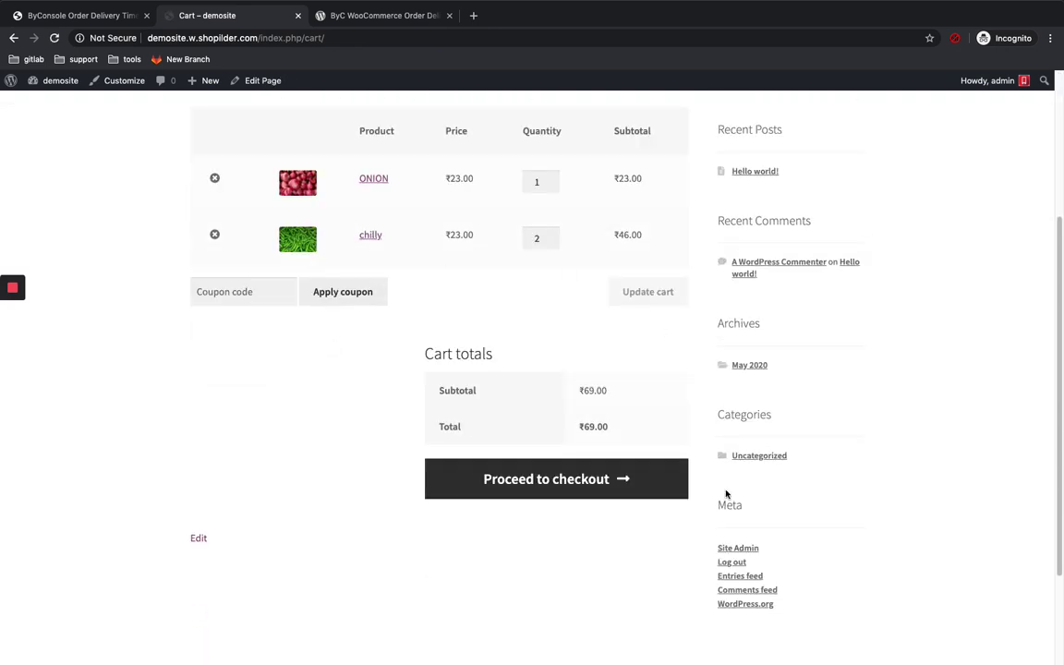
click(585, 494)
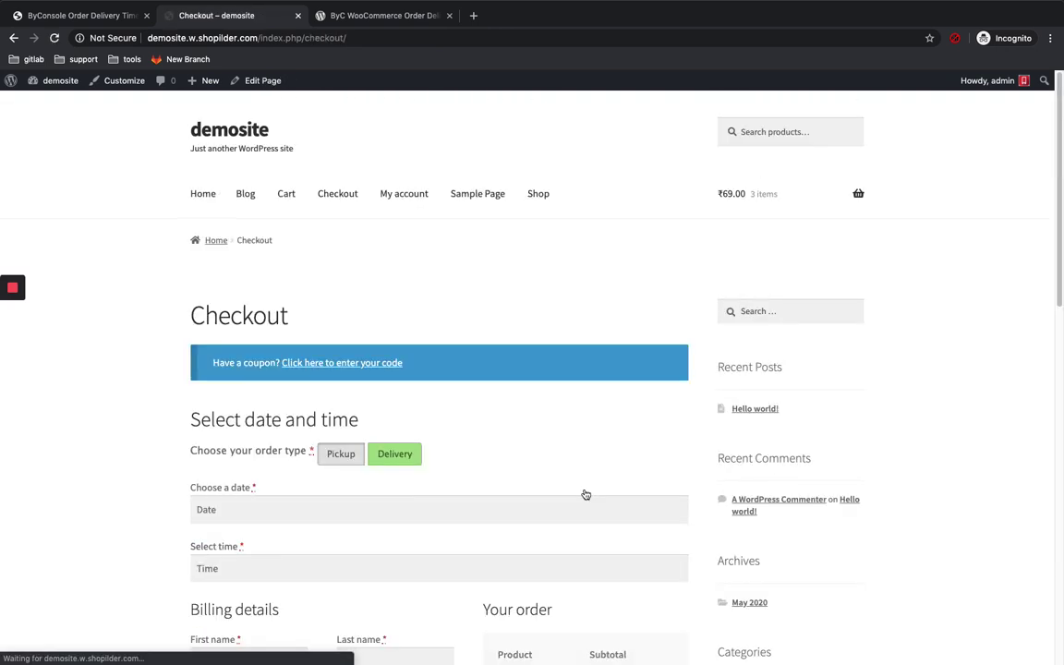
Switch the checkout order type to Pickup and back to Delivery.
scroll(496, 424, down, 2)
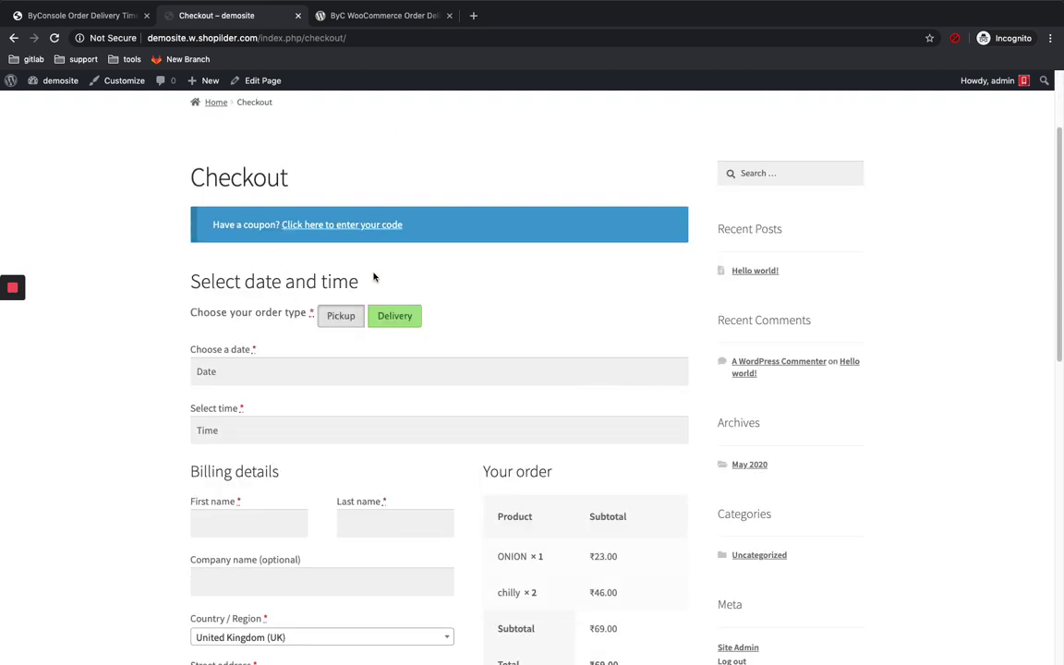
scroll(374, 277, down, 2)
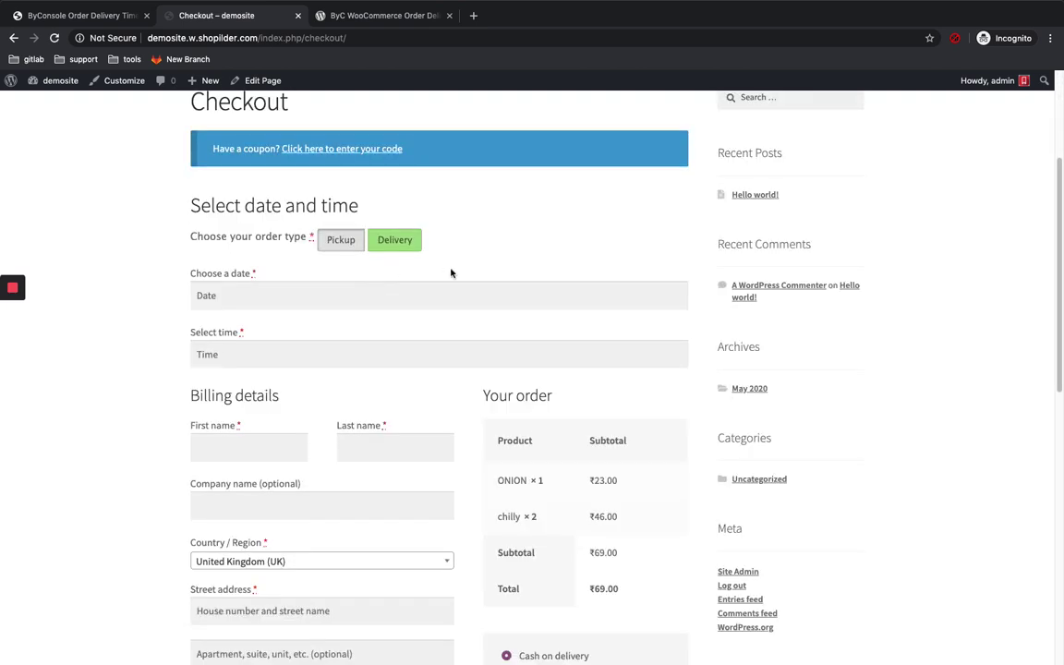
click(349, 243)
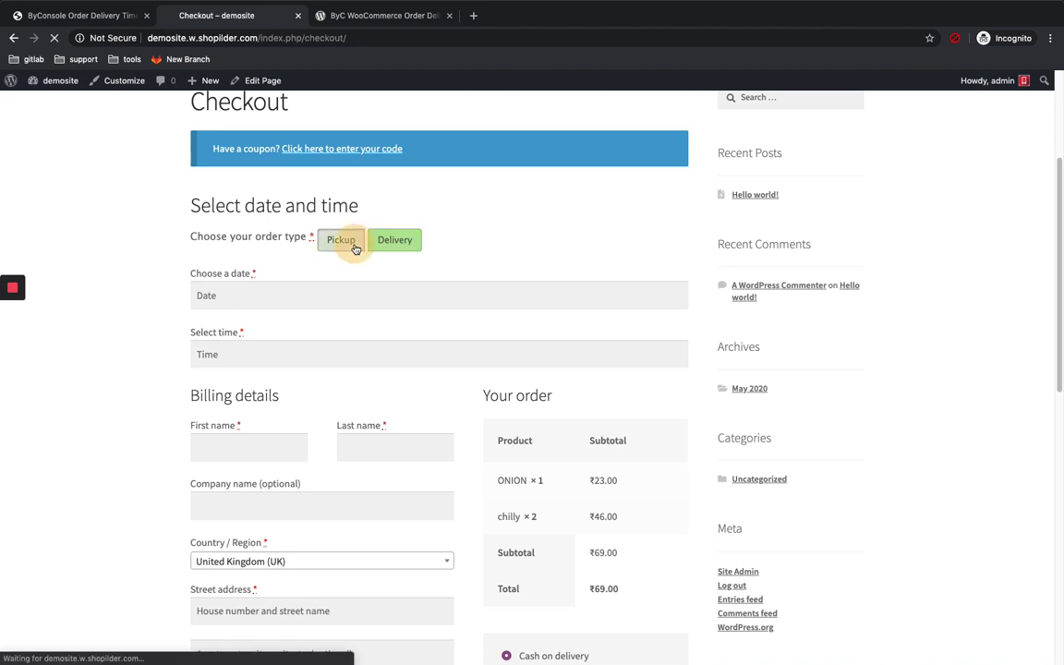
scroll(403, 290, down, 5)
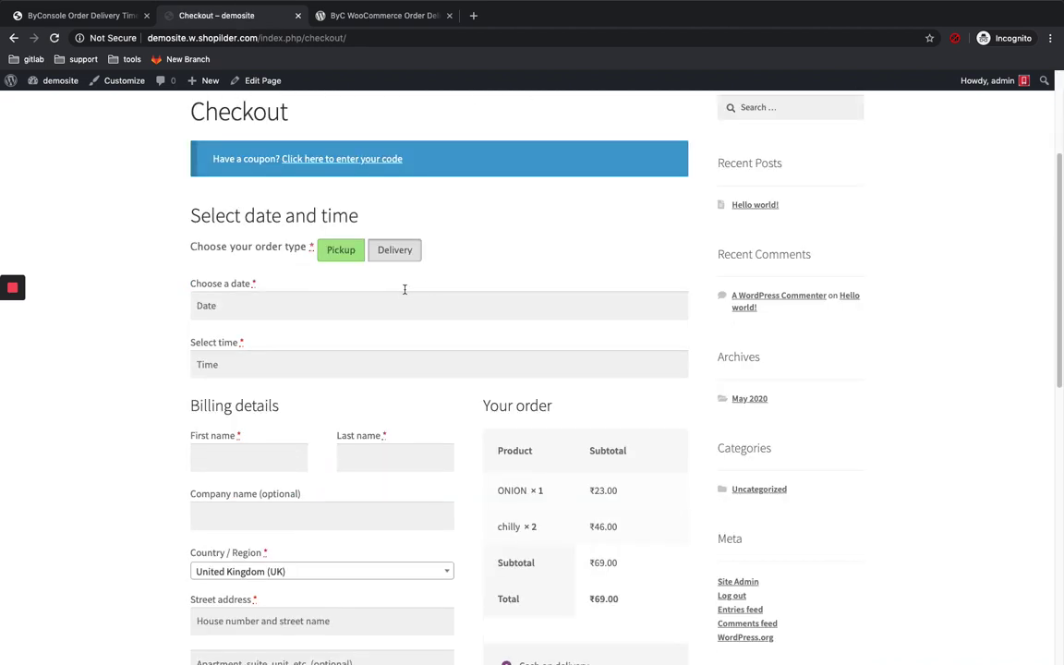
click(400, 251)
scroll(458, 254, down, 5)
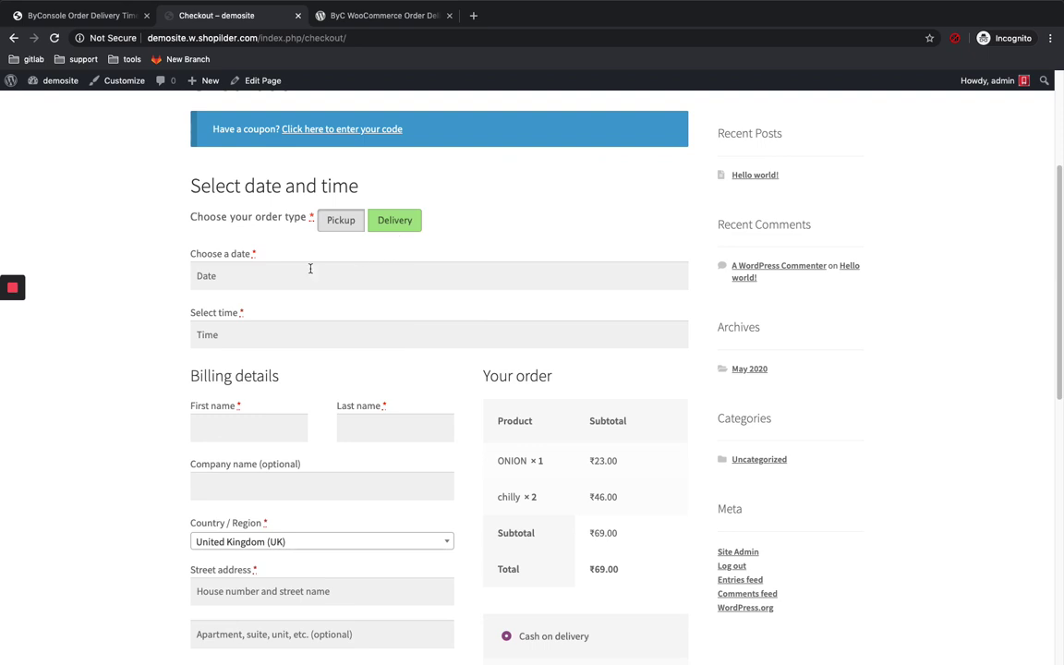
Set the delivery date to 08 May 2020 and the delivery time to 05:00 PM.
click(227, 279)
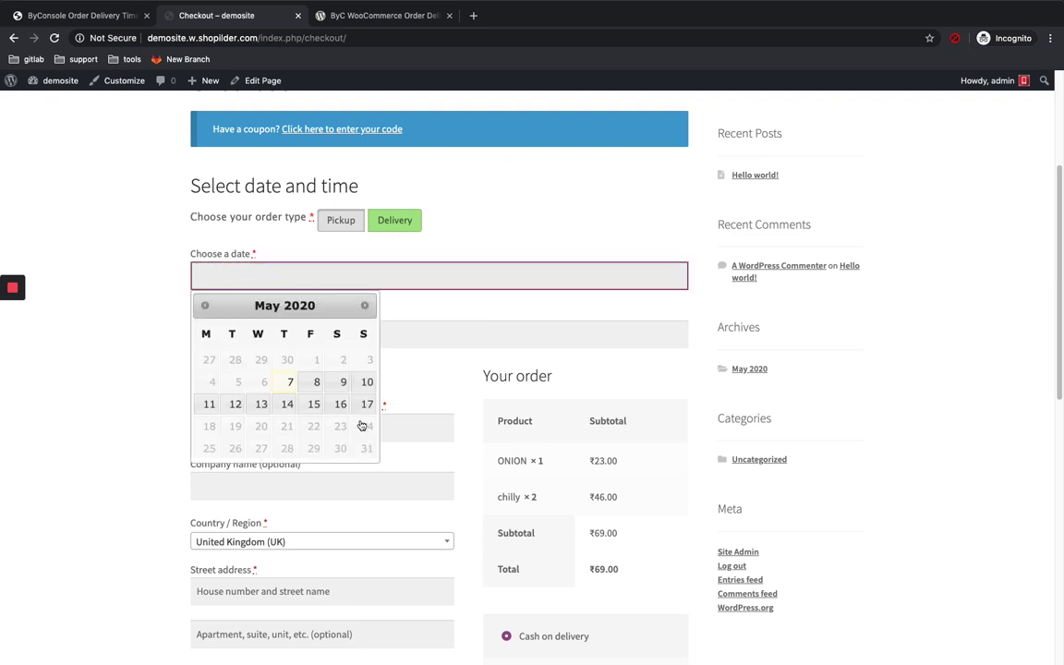
click(315, 389)
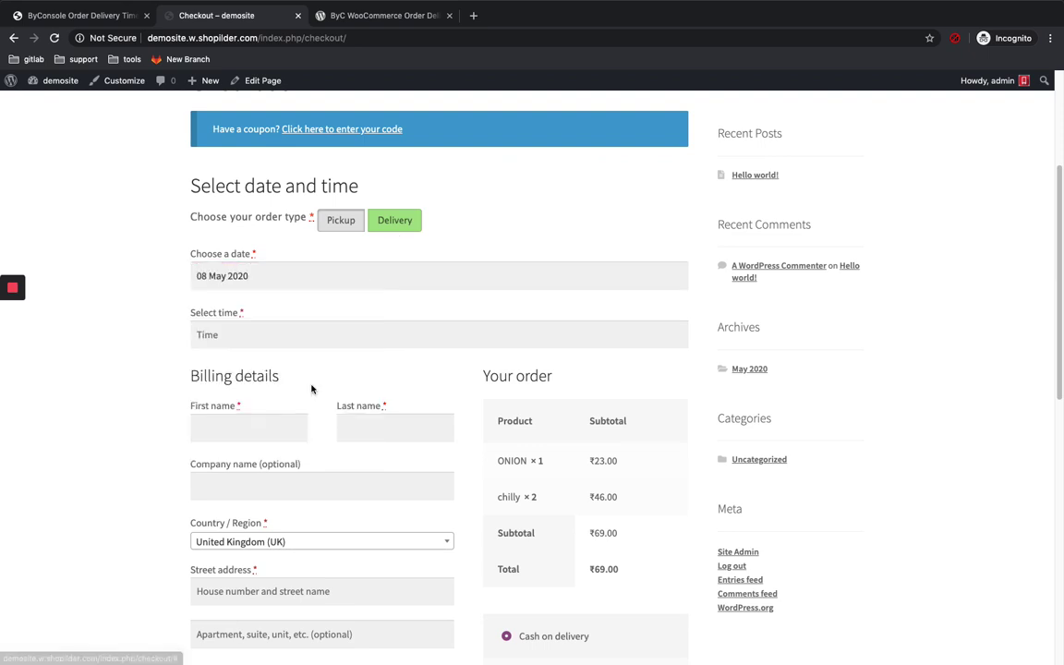
scroll(434, 369, down, 1)
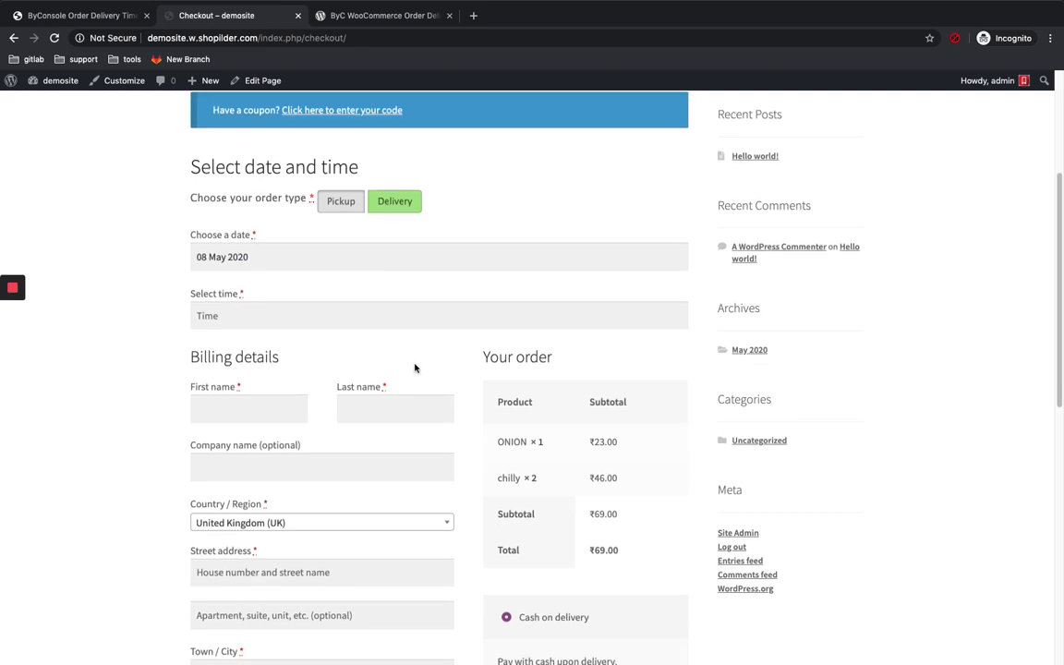
scroll(248, 301, down, 1)
click(249, 304)
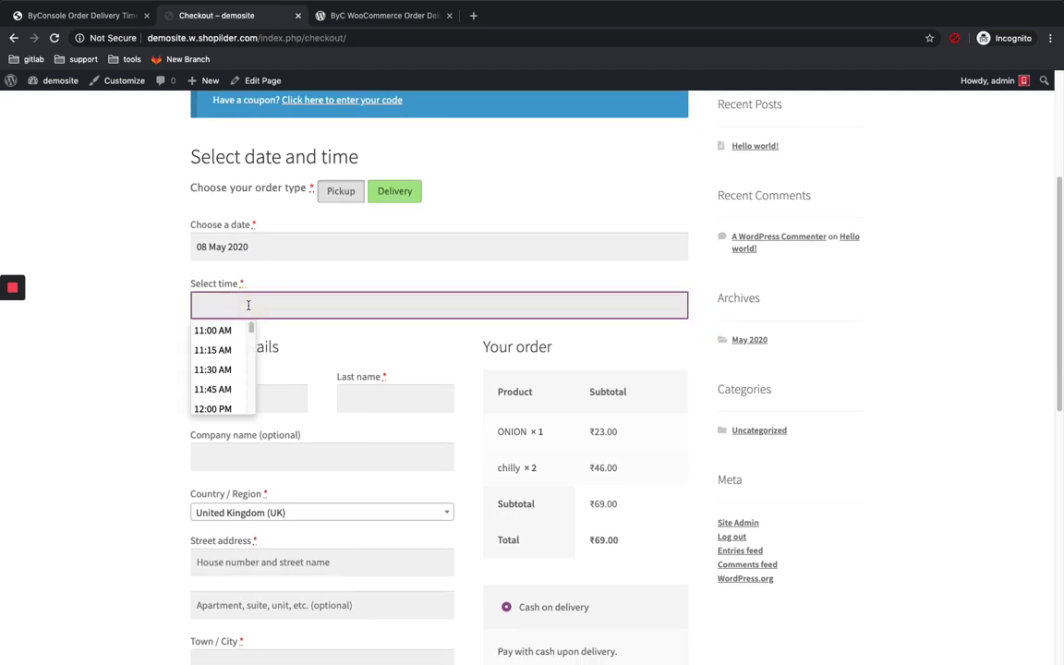
scroll(214, 382, down, 10)
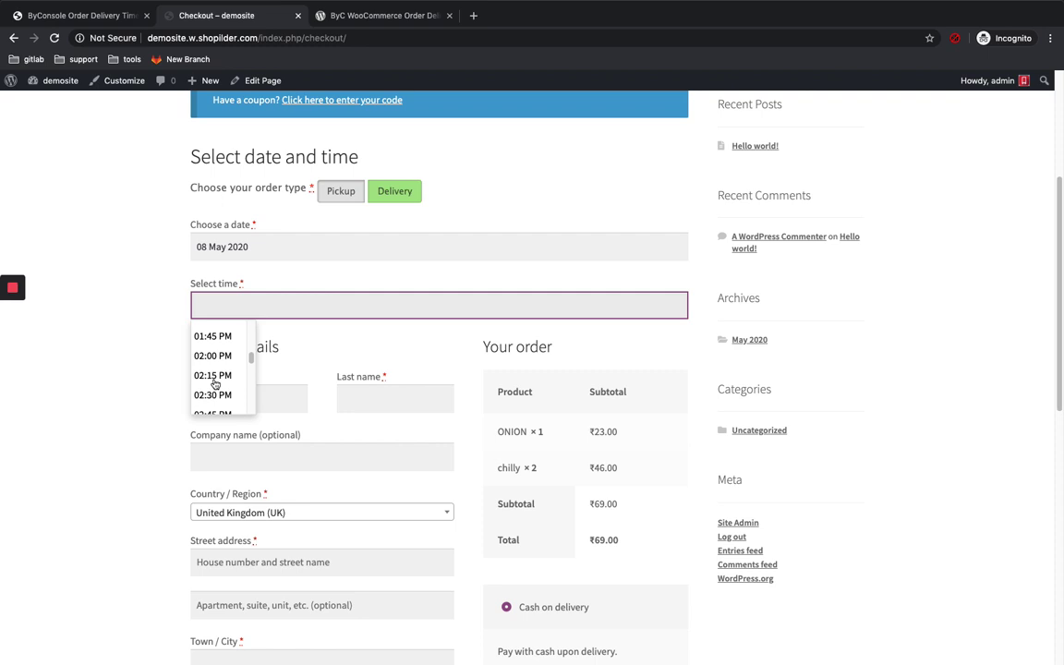
scroll(217, 375, down, 1)
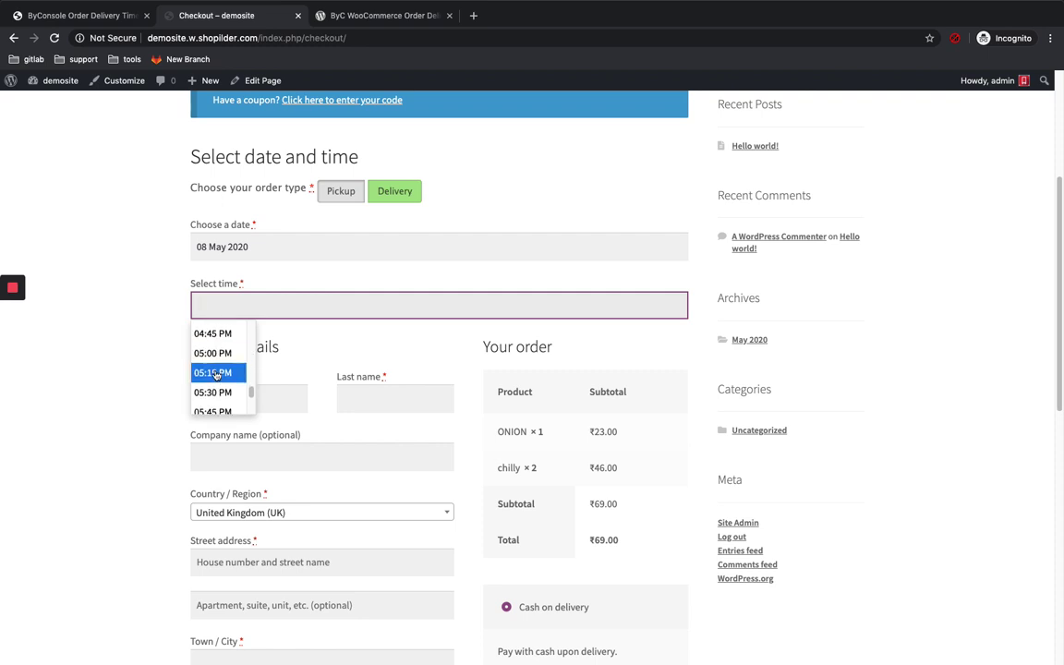
click(213, 353)
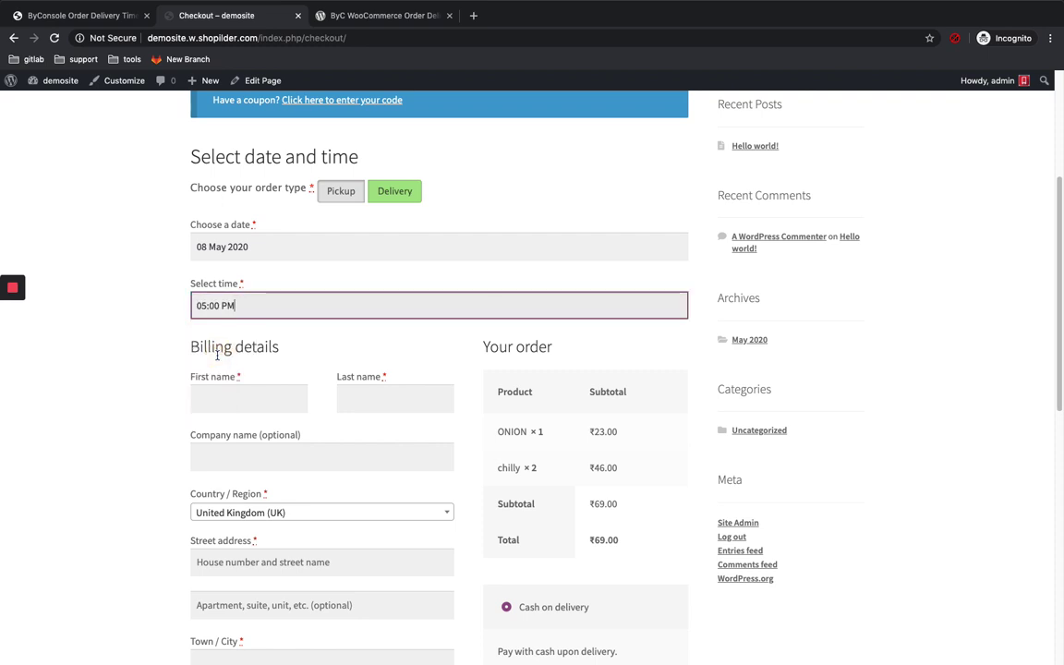
Enter the customer's first and last name and the company name TEST in the billing details.
scroll(335, 351, down, 1)
scroll(335, 351, down, 3)
click(257, 266)
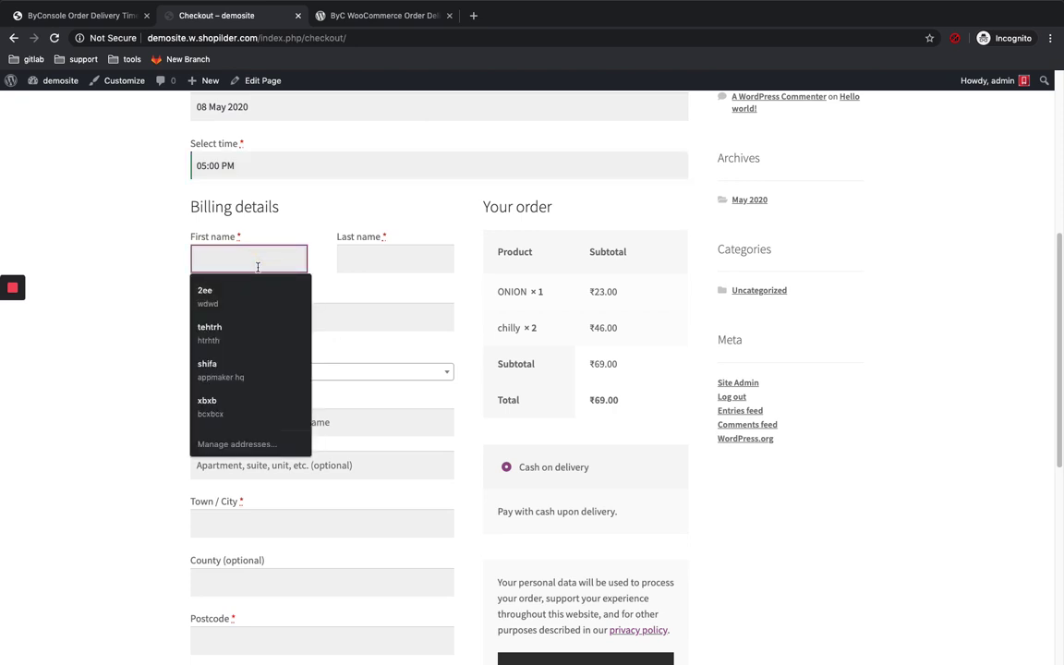
text(RAH)
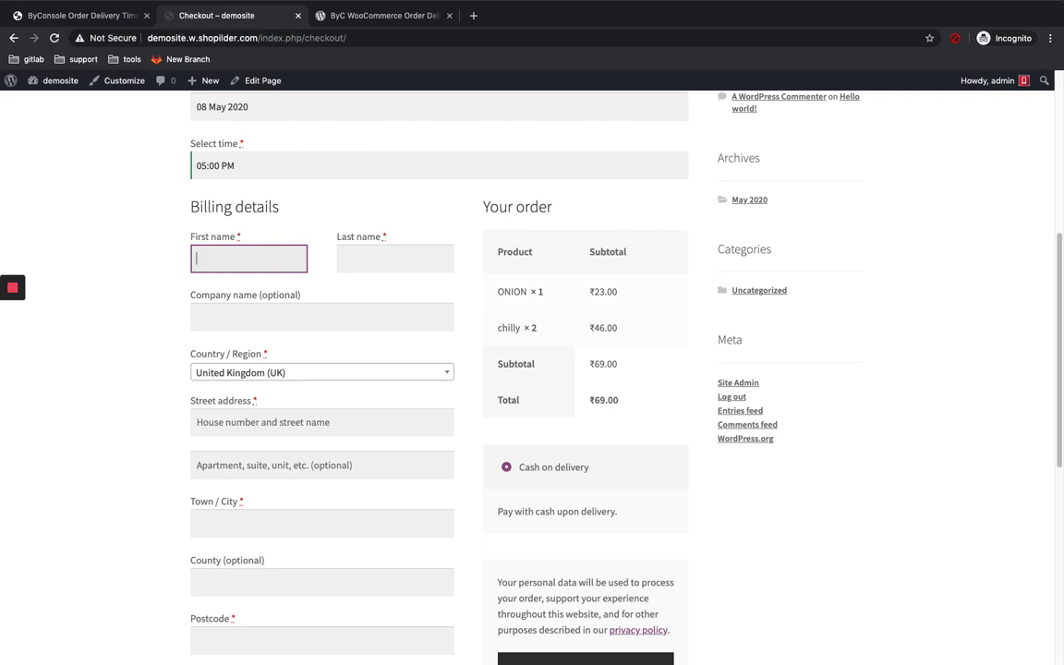
text(TEST)
click(389, 257)
text(FDSFDF)
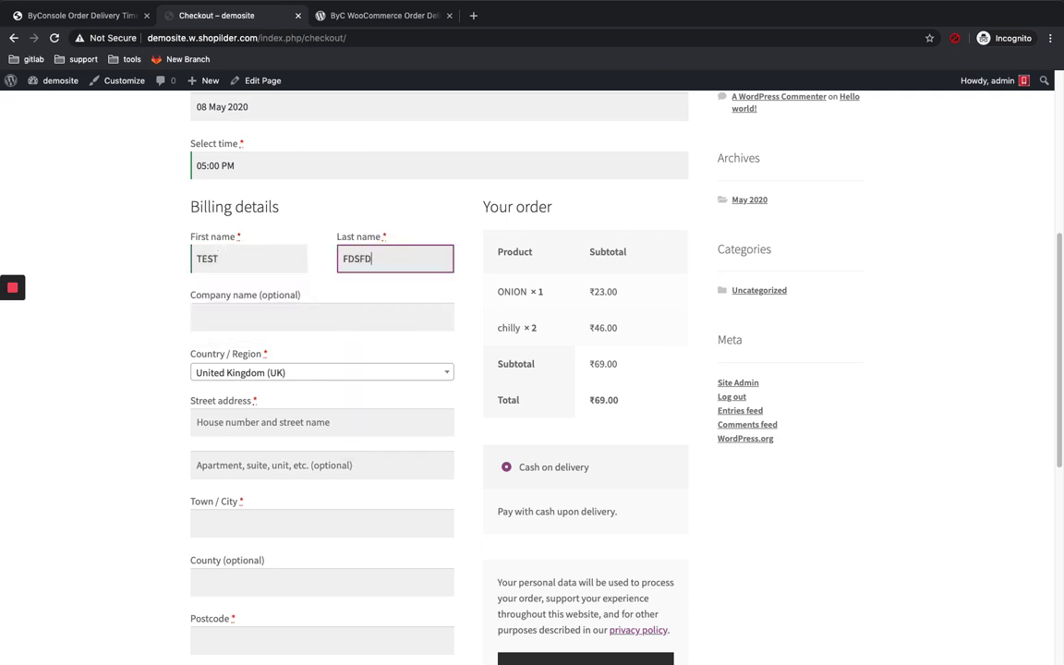
click(255, 325)
text(TEST)
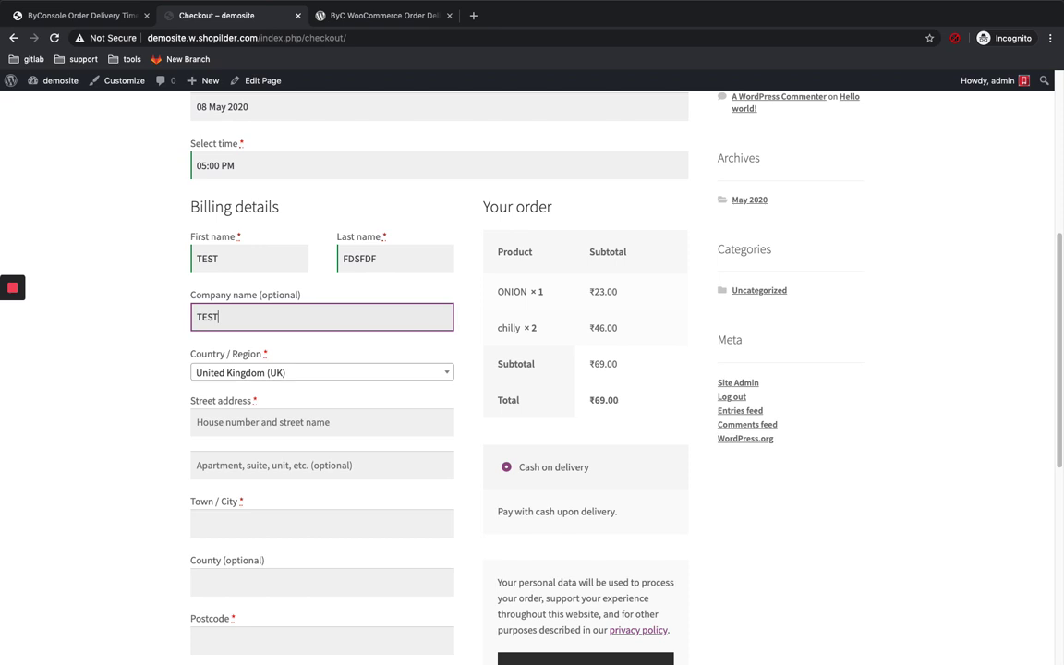
Fill in both street address lines and the town or city in the billing details.
scroll(260, 326, down, 3)
click(303, 203)
text(DFDFD)
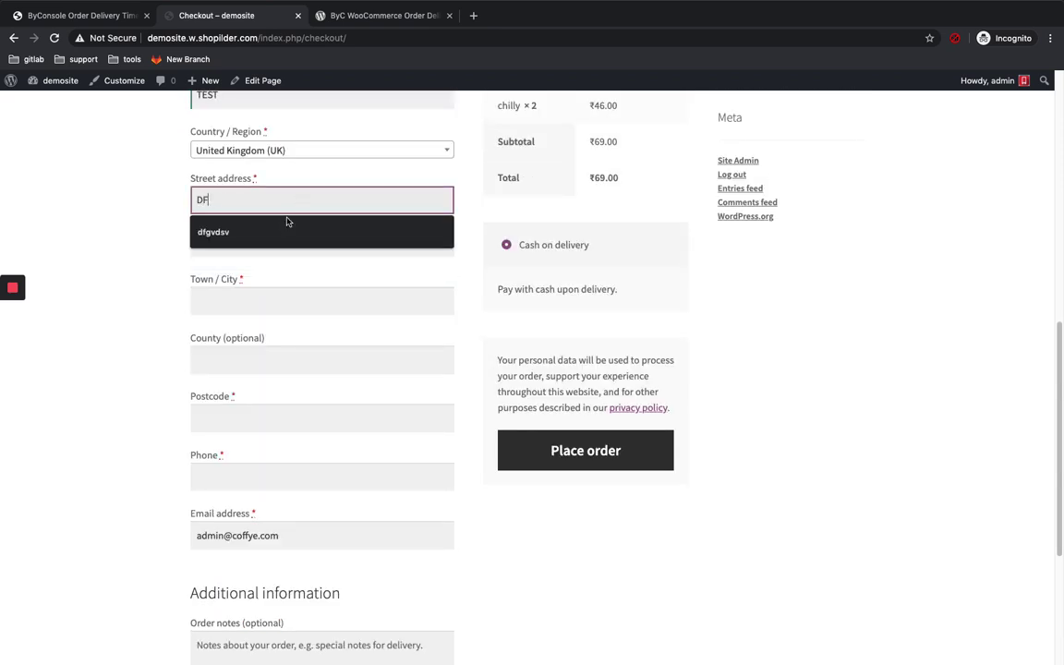
click(260, 245)
text(TESG)
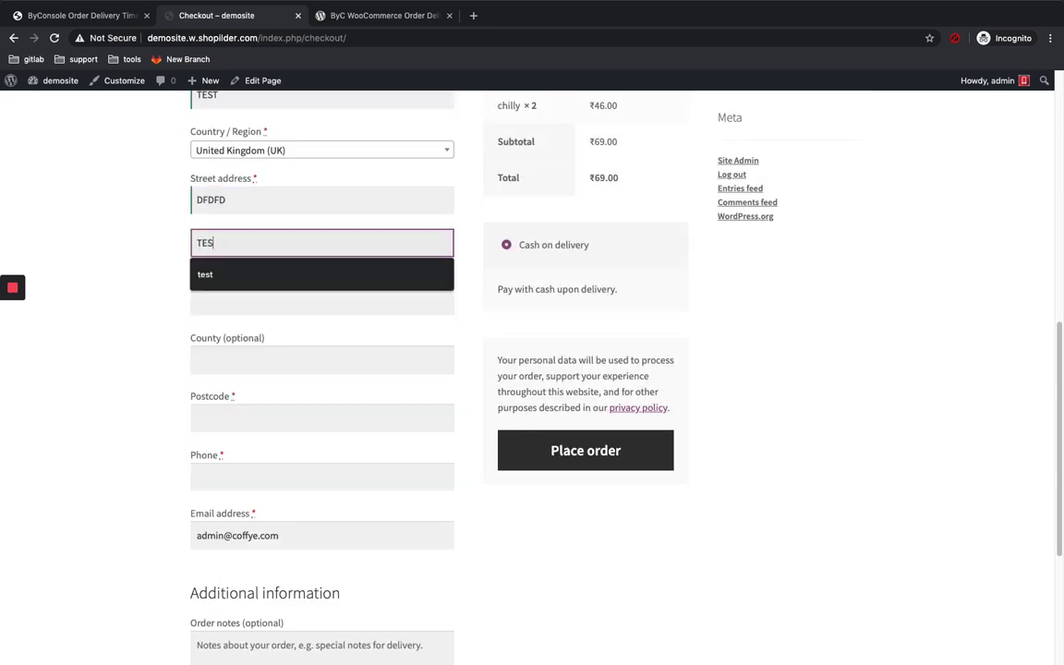
click(262, 298)
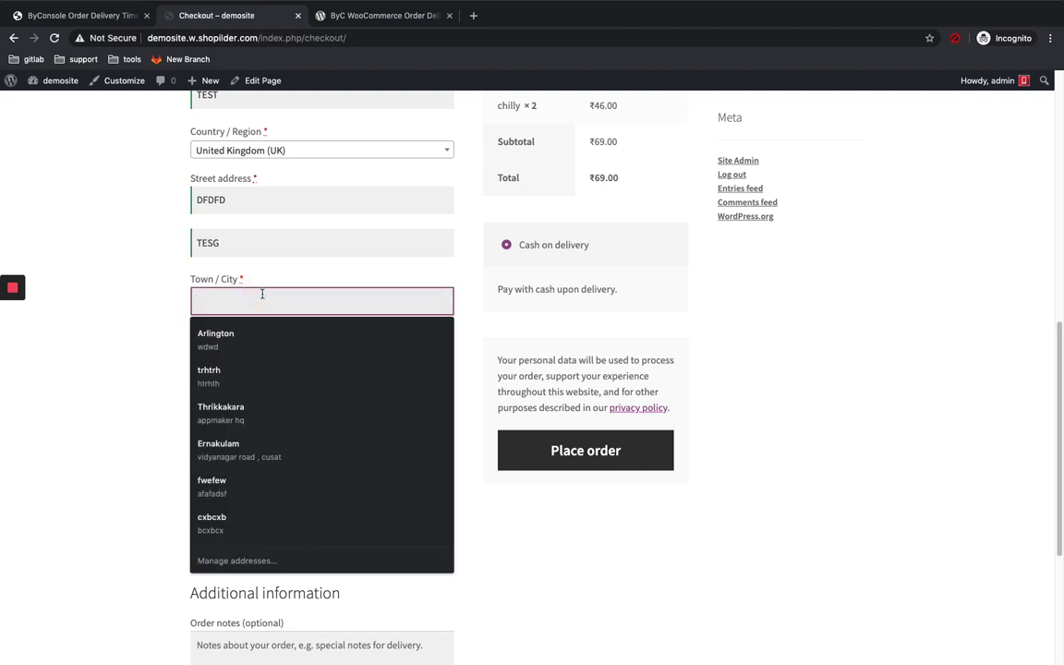
text(BSDJ)
Fill in the county, postcode and phone number in the billing details.
scroll(273, 277, down, 2)
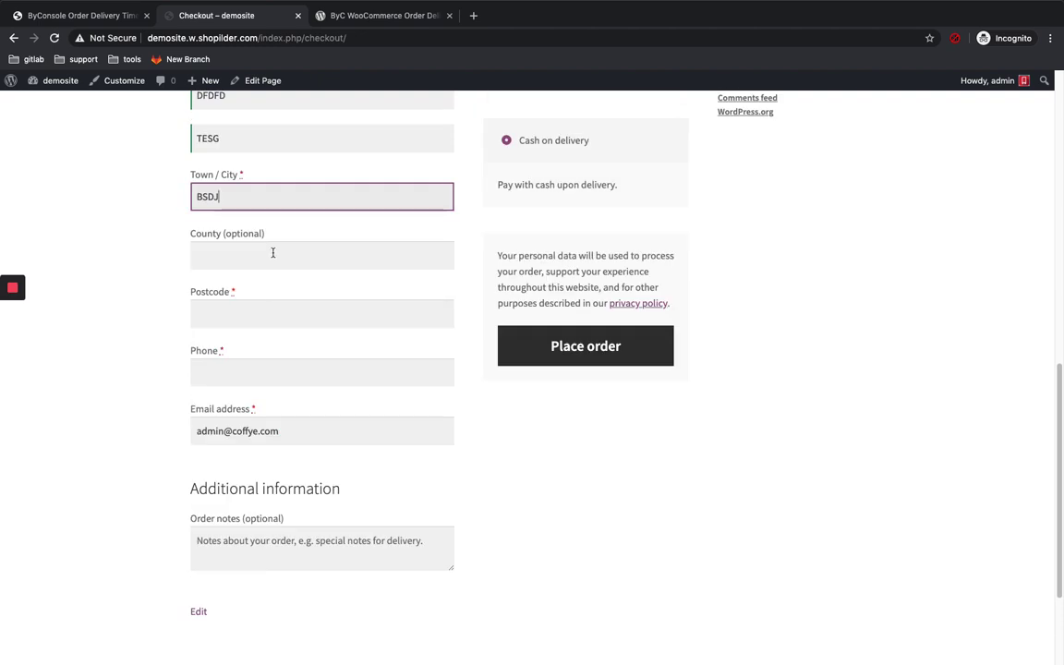
click(273, 253)
text(DSFDFDF)
click(262, 311)
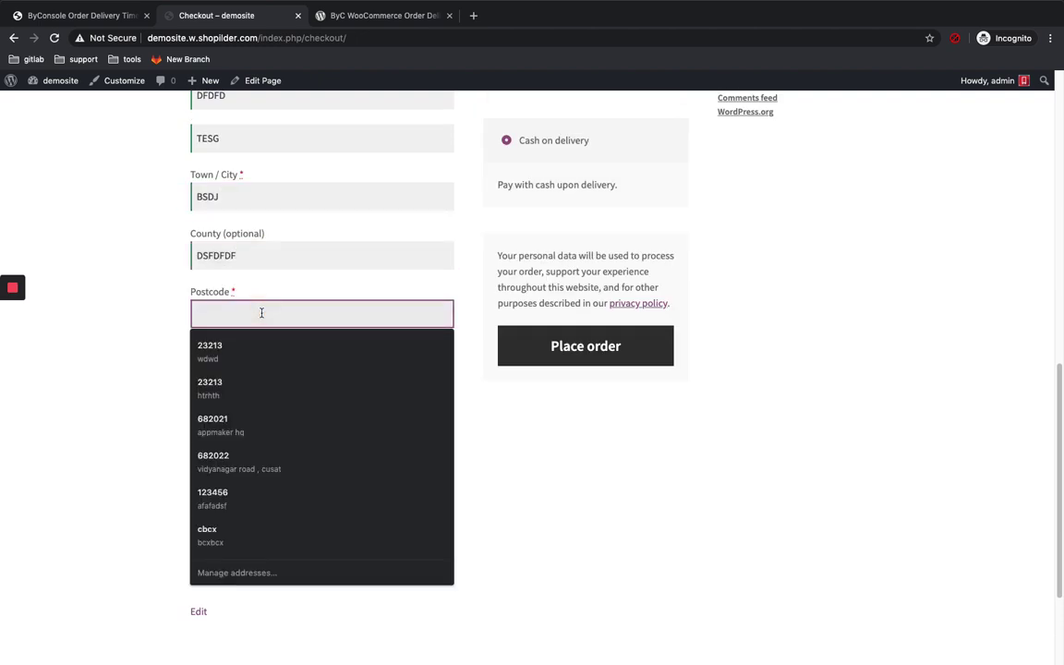
text(123456)
scroll(582, 339, down, 3)
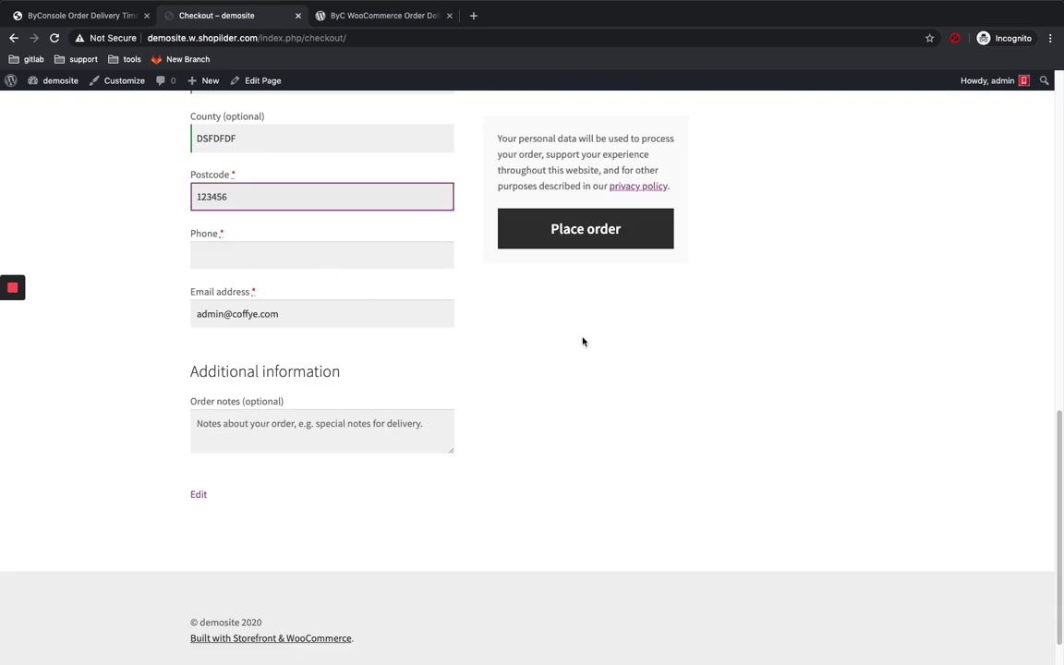
click(299, 245)
text(12345)
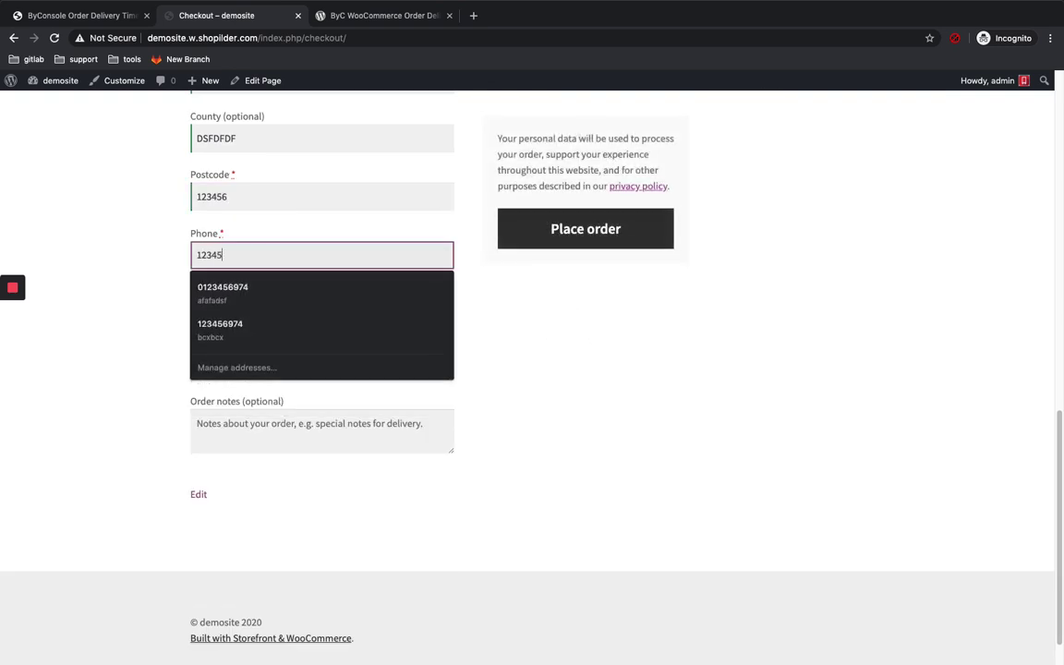
Complete the phone number in the billing details and try to place the cash on delivery order.
text(69874)
click(866, 337)
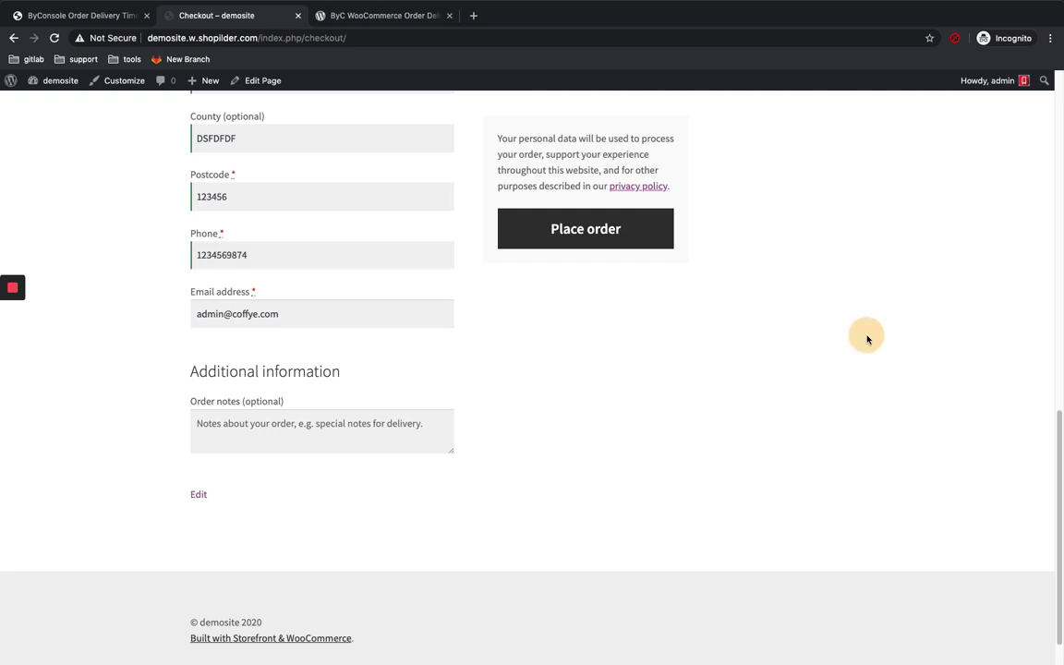
scroll(326, 266, up, 4)
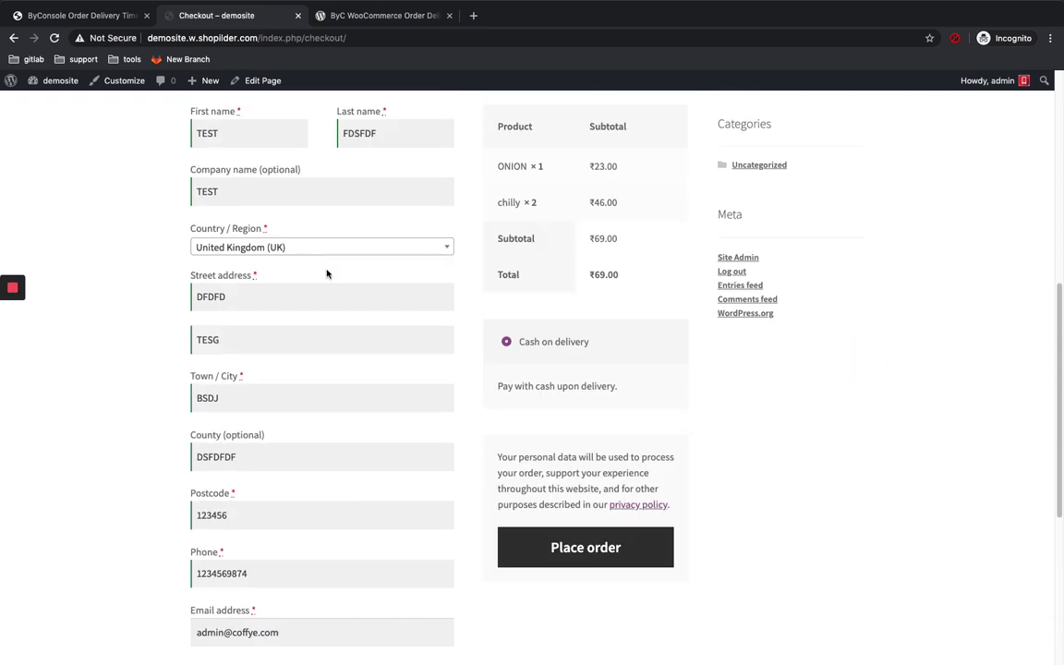
scroll(332, 278, down, 2)
scroll(332, 278, up, 1)
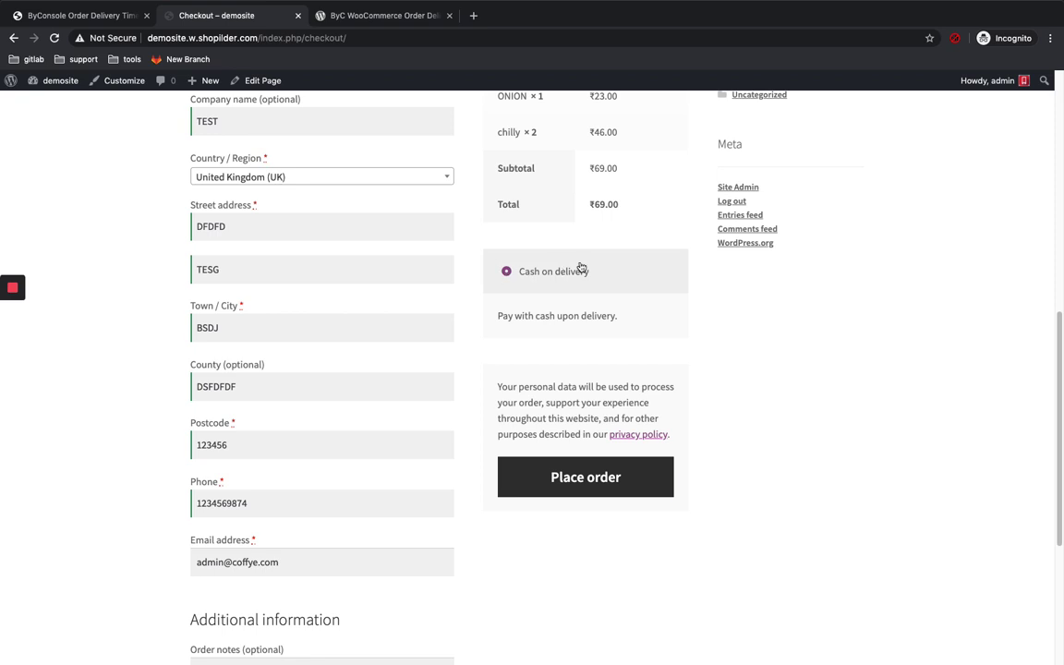
click(595, 477)
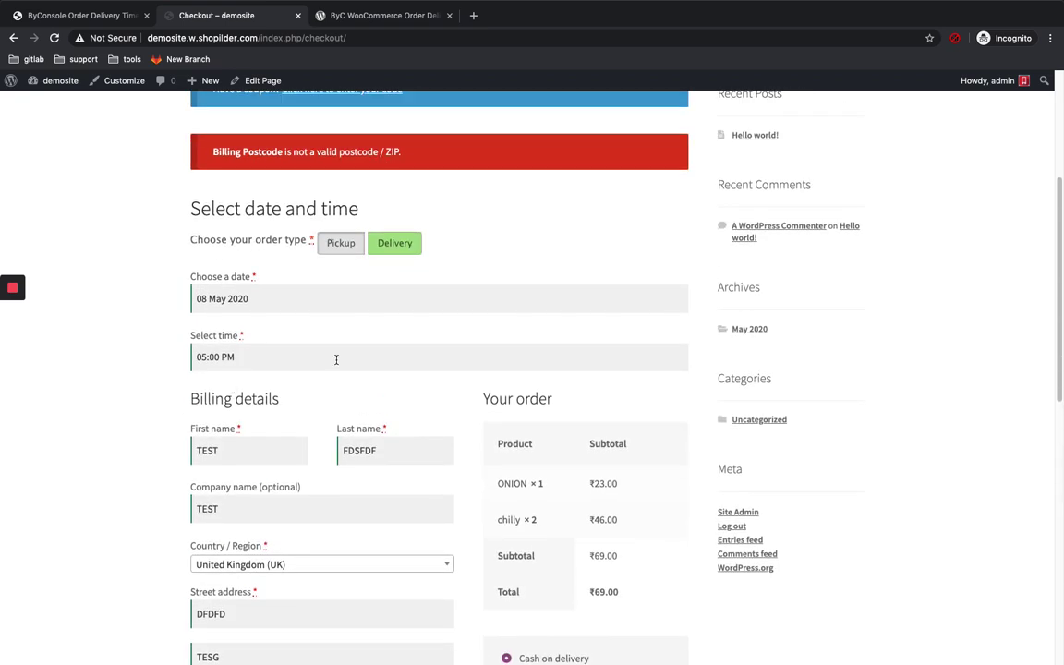
Change the billing country/region to India.
scroll(336, 359, down, 1)
scroll(336, 363, down, 10)
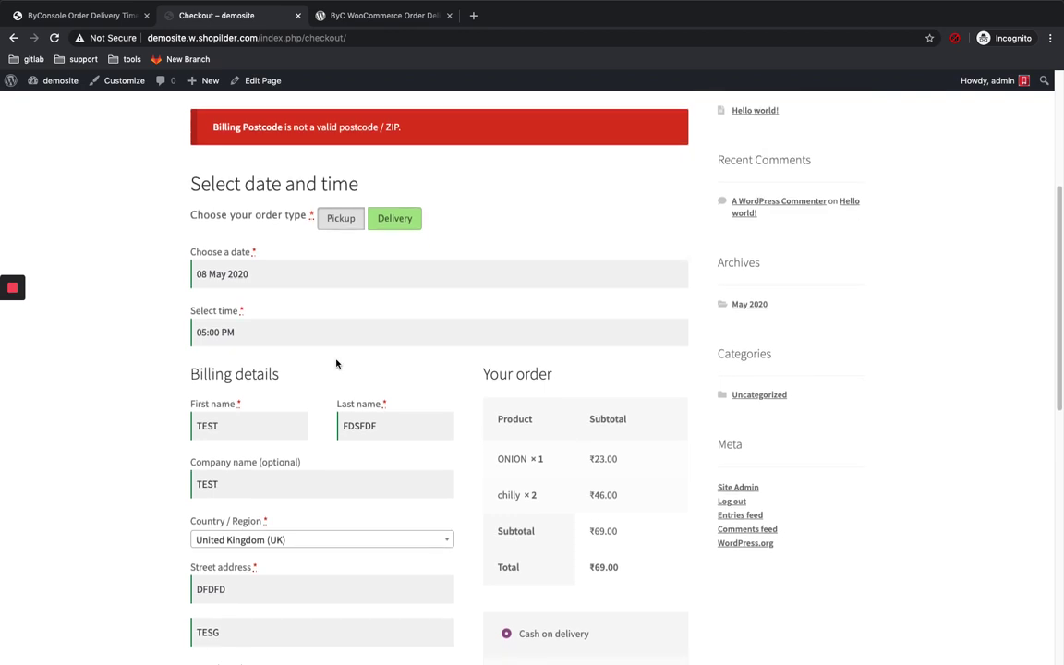
click(282, 324)
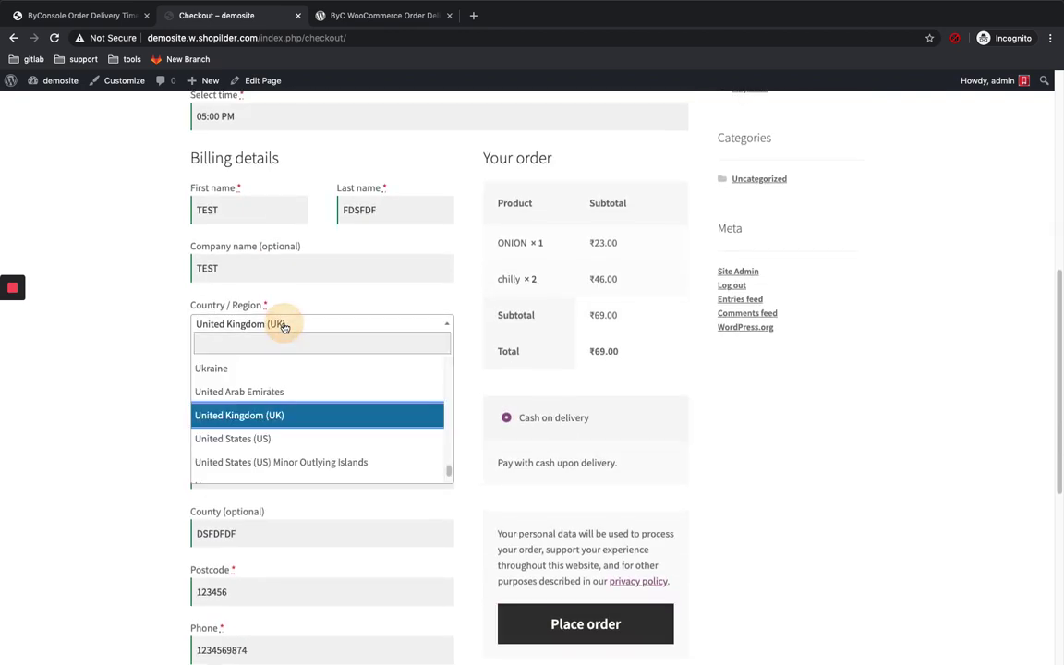
text(INDI)
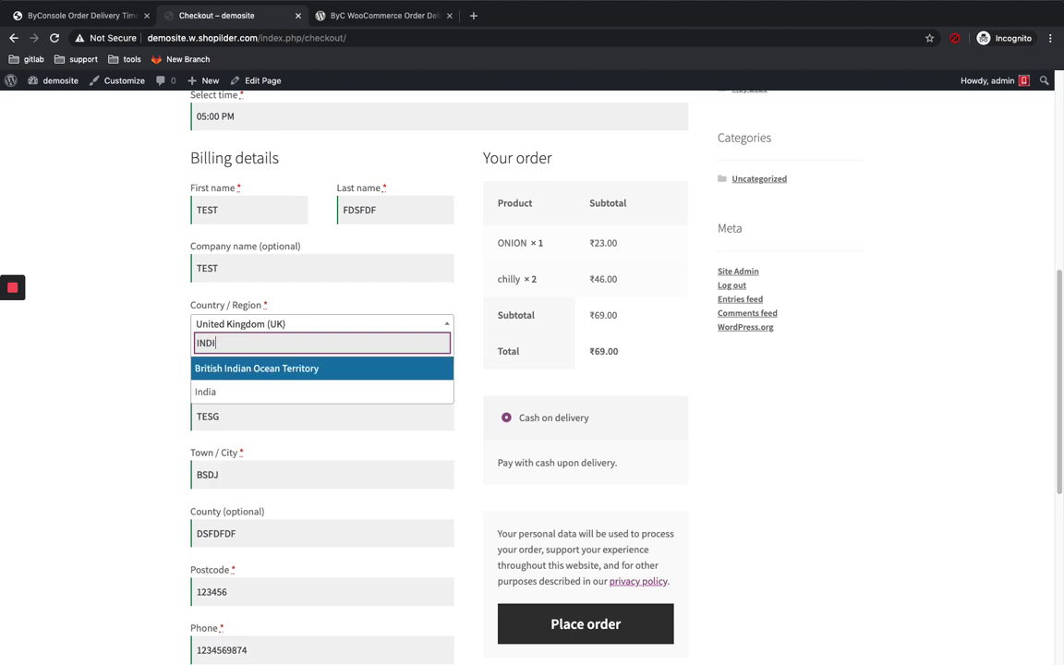
text(A)
click(274, 391)
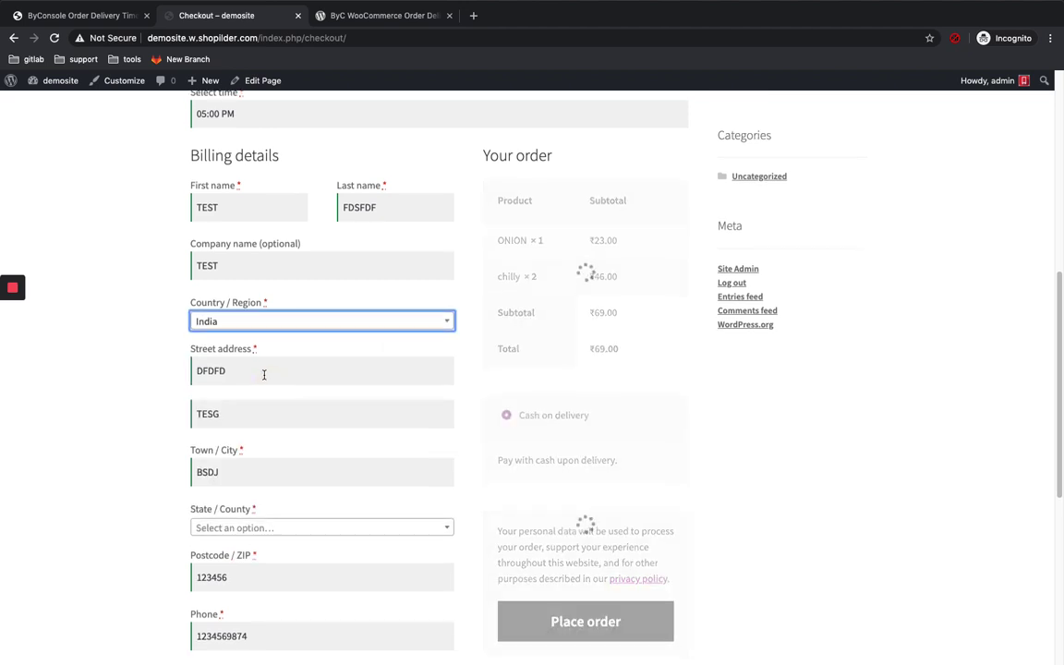
Set the billing state/county to Assam.
scroll(263, 374, down, 5)
click(263, 321)
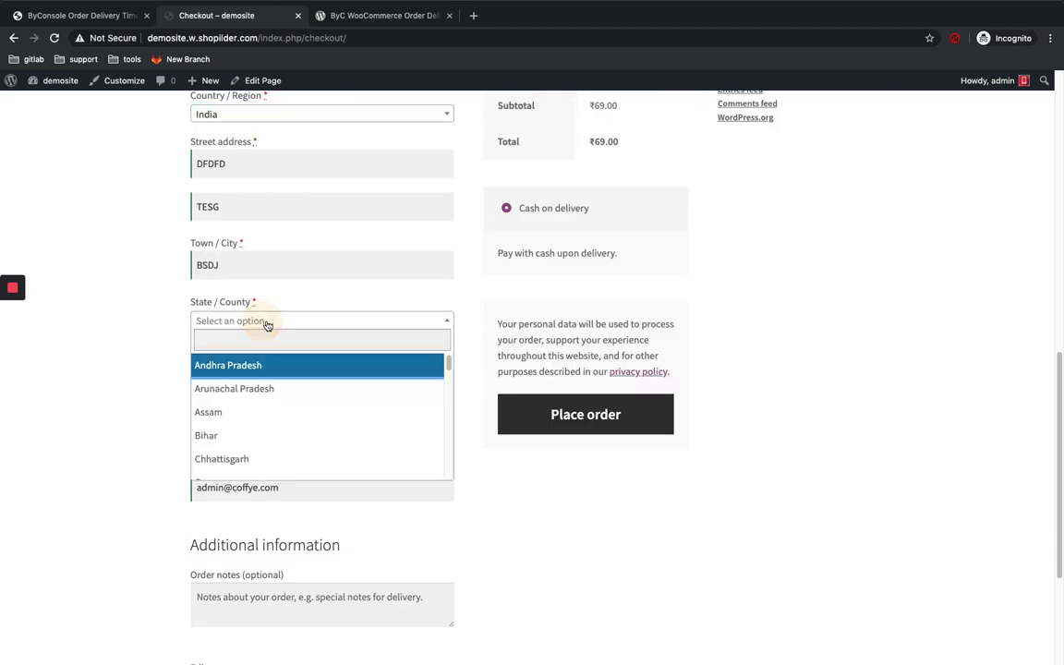
click(266, 408)
double_click(209, 346)
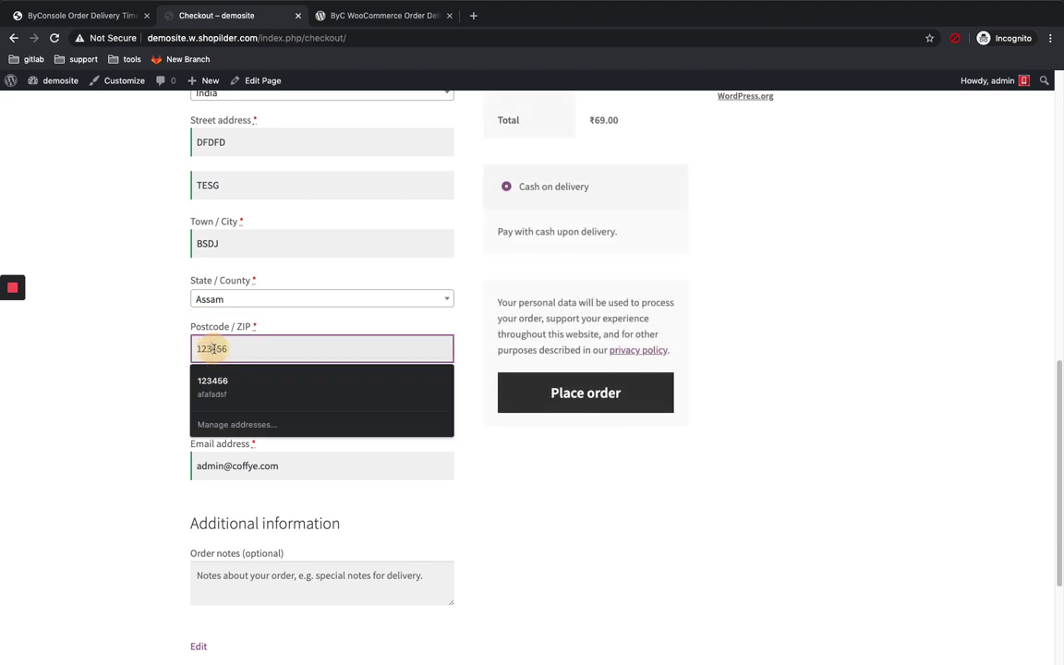
click(266, 346)
click(667, 559)
Replace the billing postcode with a valid Indian one and place the order.
scroll(478, 513, up, 4)
scroll(477, 516, down, 2)
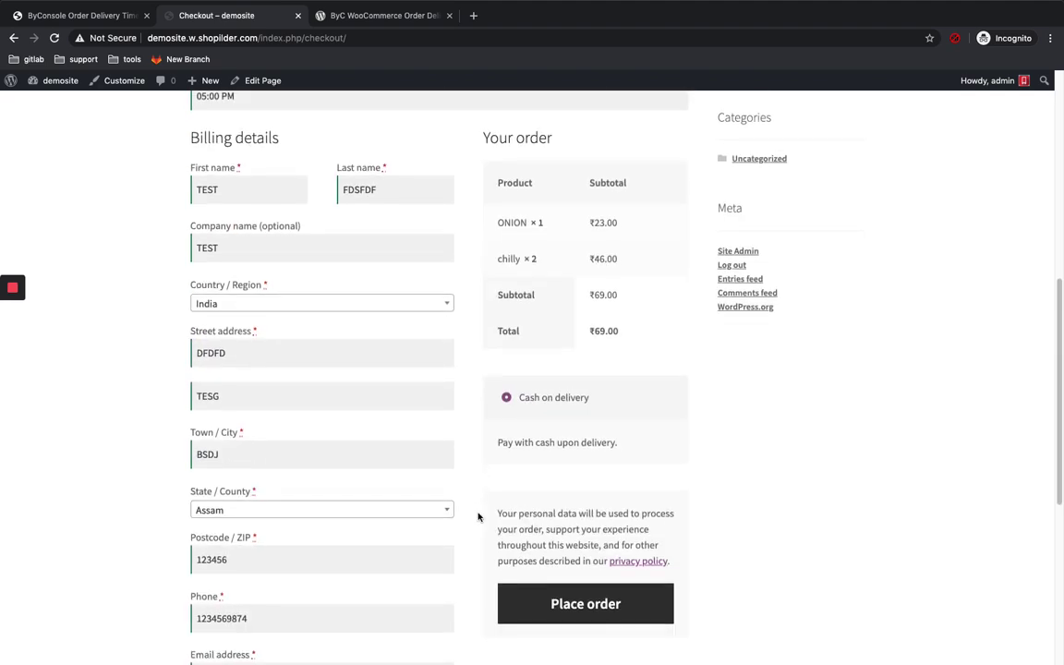
scroll(462, 510, down, 2)
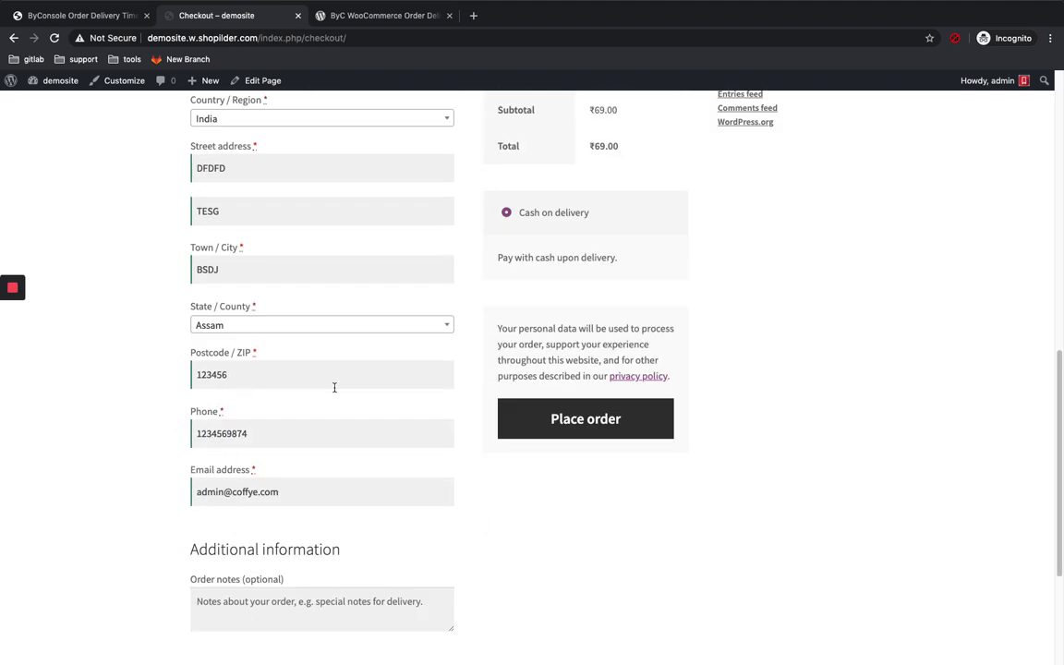
double_click(197, 374)
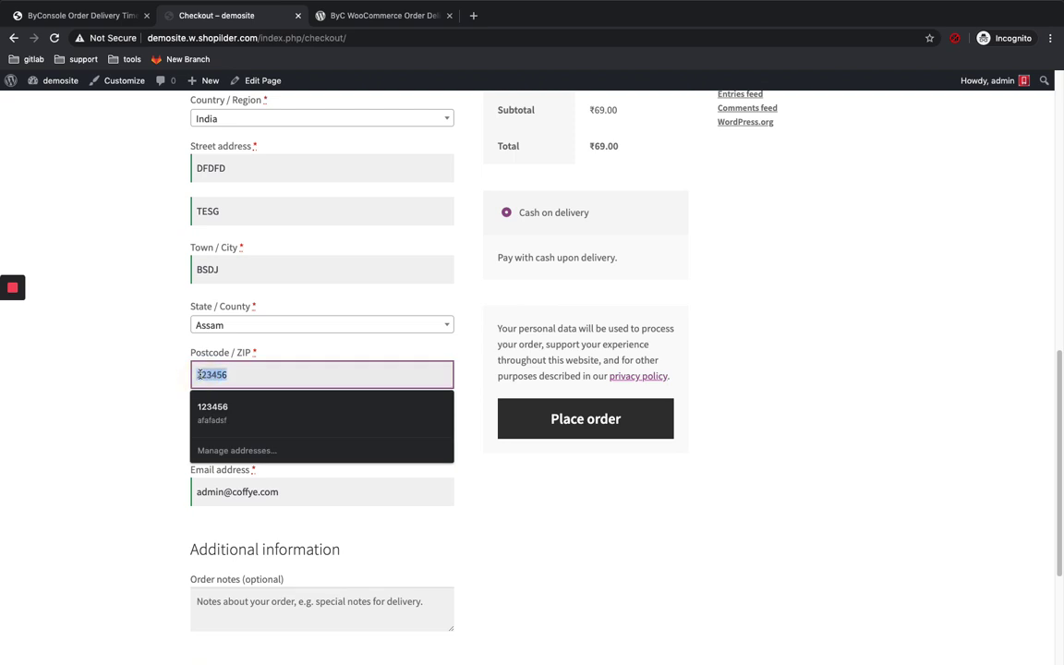
text(682022)
click(506, 536)
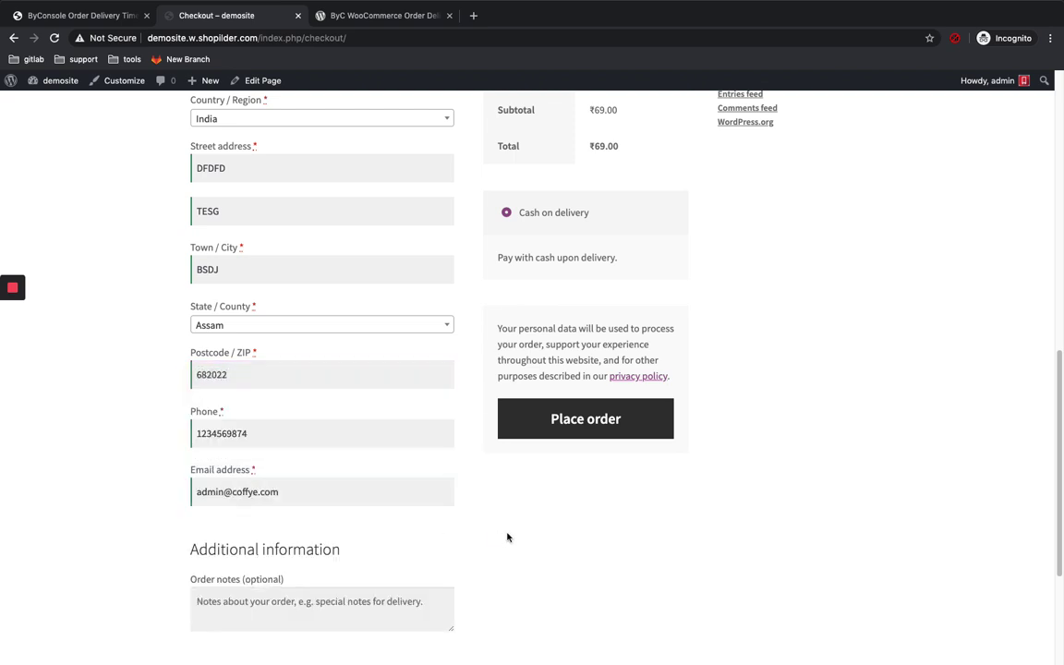
click(602, 420)
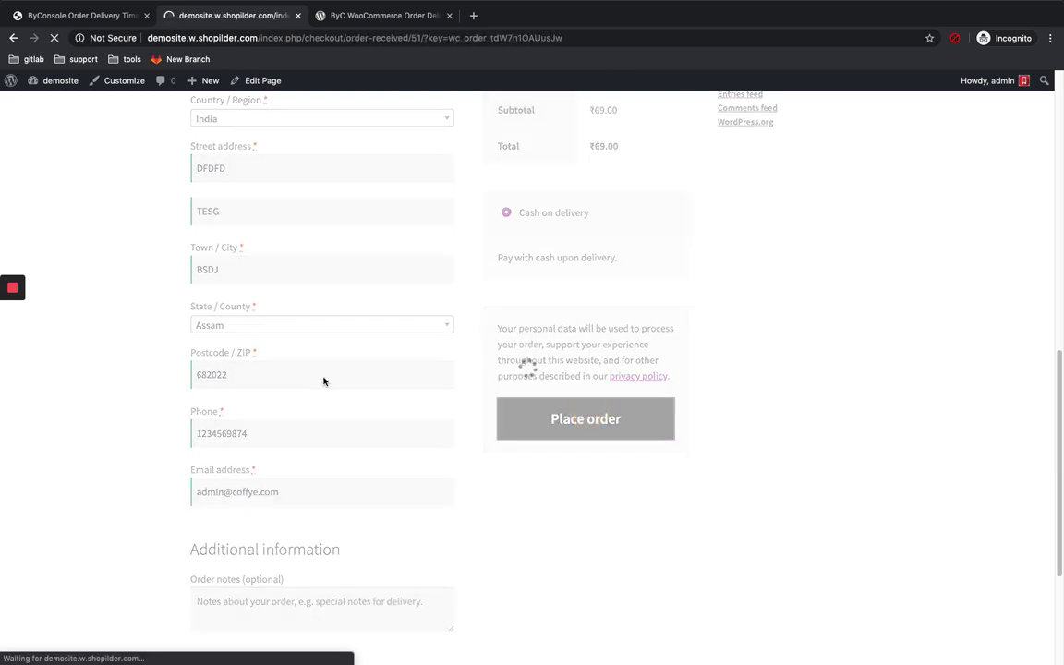
Review the delivery date, delivery time, order type and ordered products on the order confirmation page.
scroll(323, 381, down, 2)
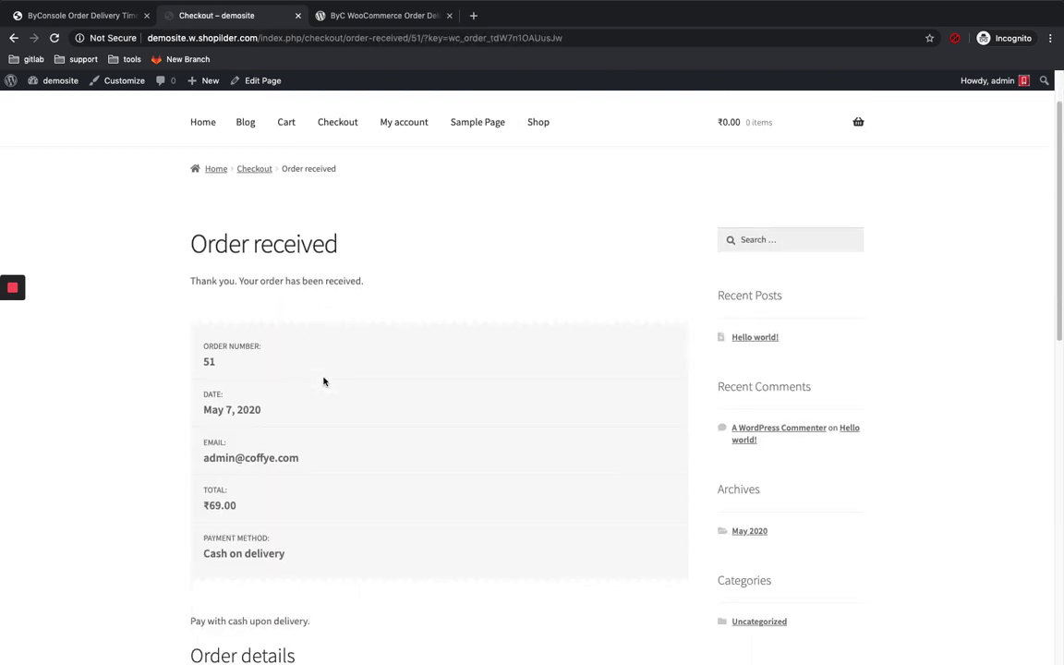
scroll(340, 373, down, 10)
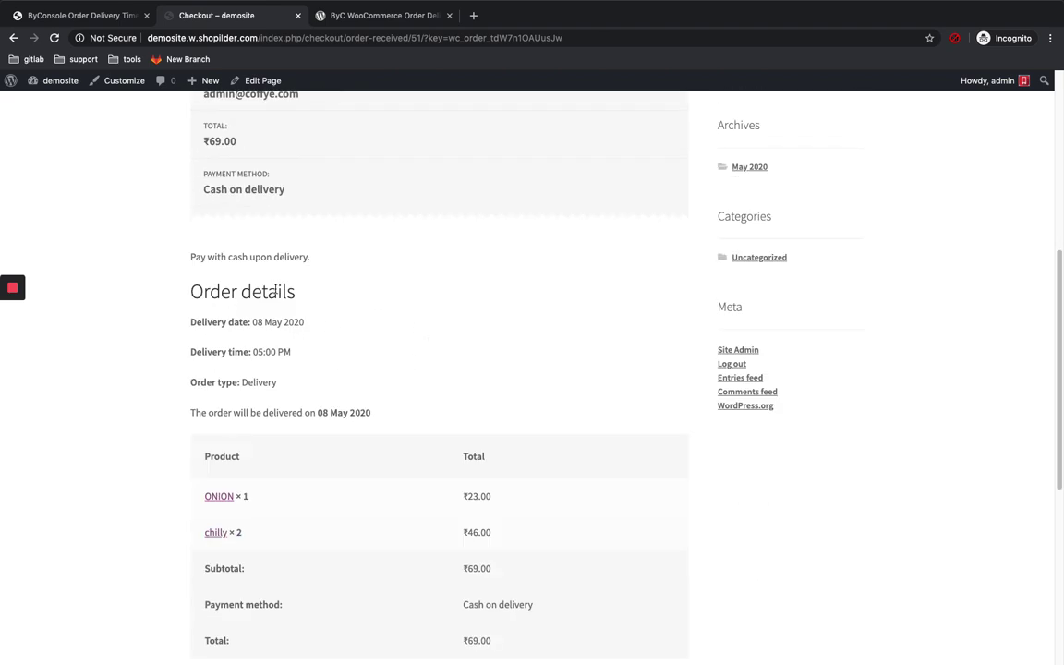
scroll(320, 375, down, 1)
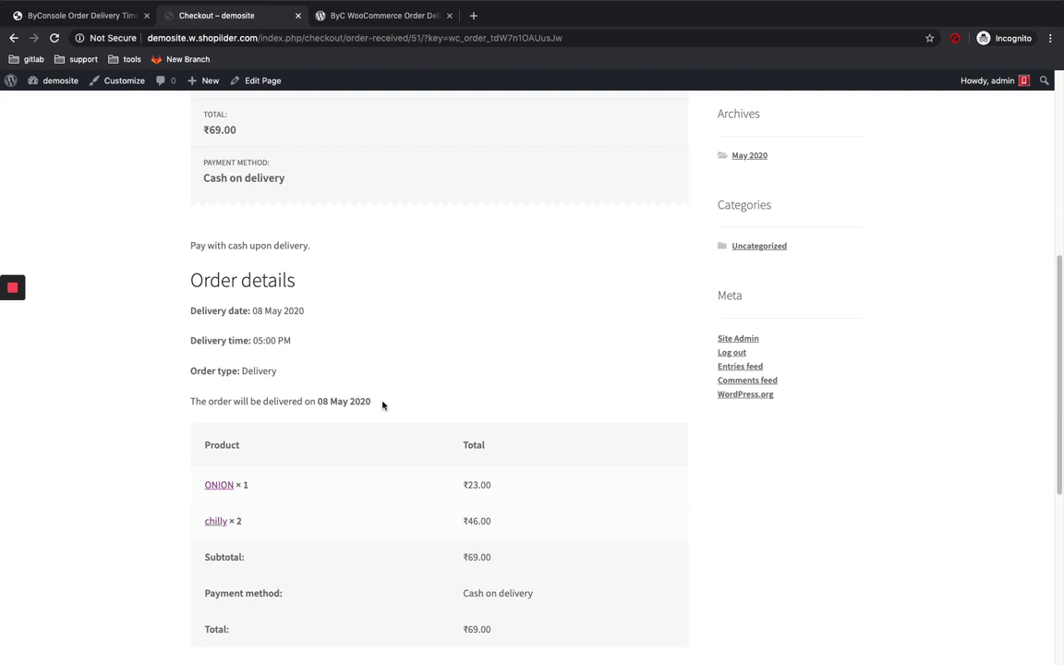
scroll(305, 401, down, 1)
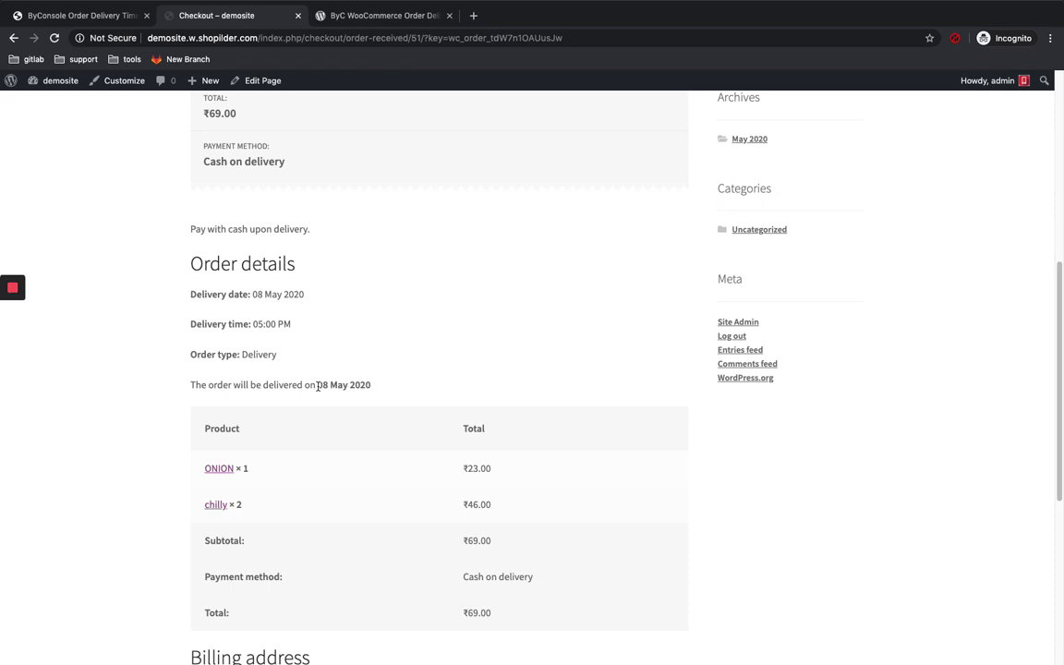
drag(318, 386, 387, 392)
click(387, 391)
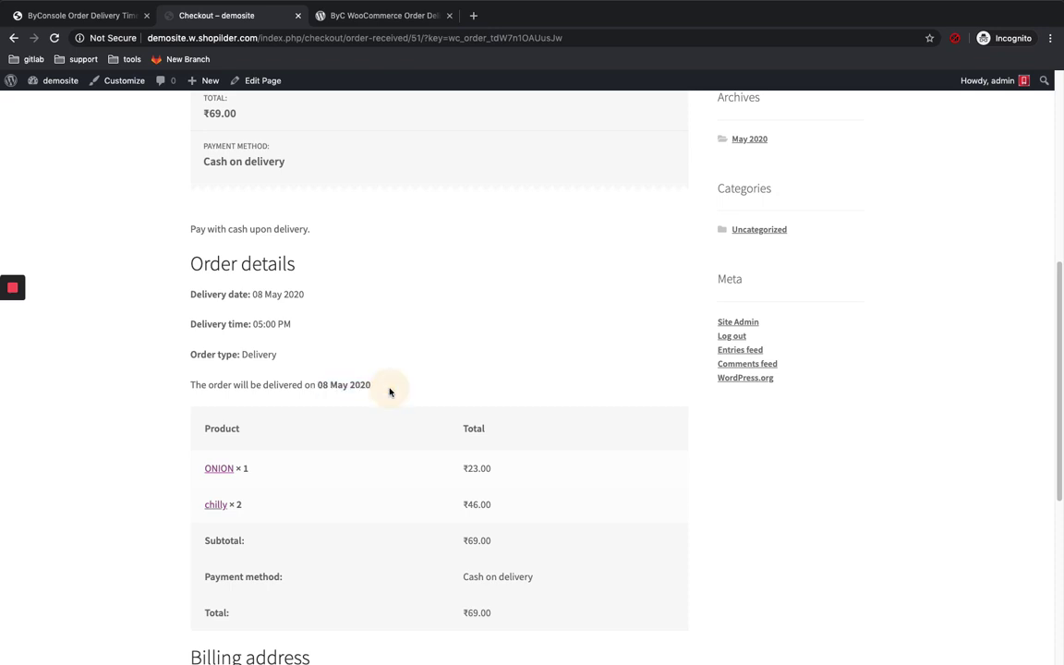
Open the new order from the WooCommerce orders list in the site admin and examine its billing and delivery details.
click(96, 16)
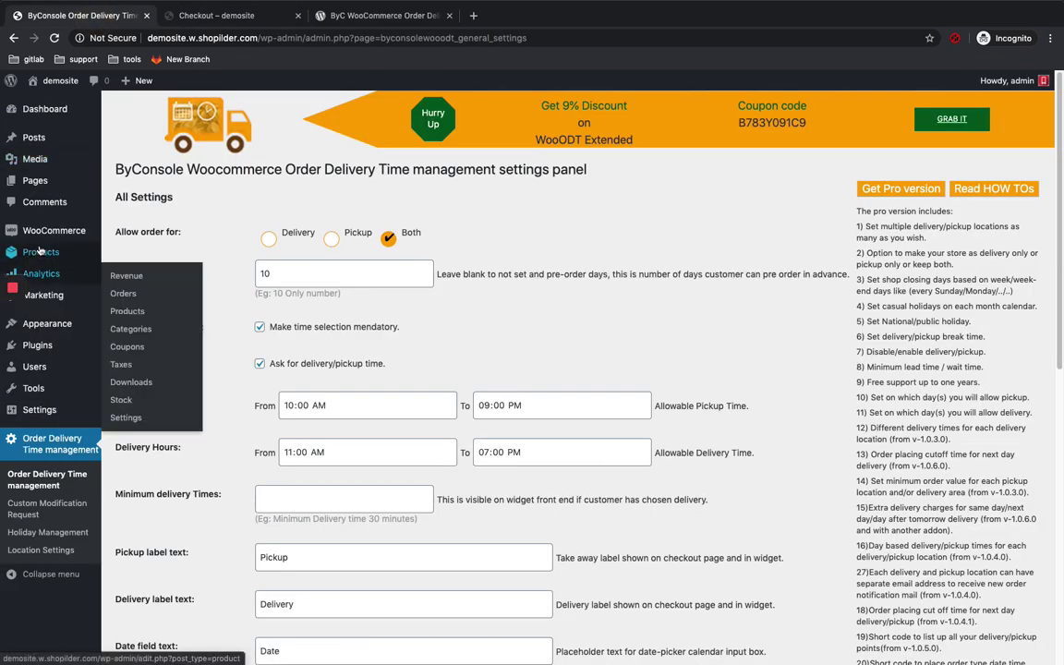
mouse_move(55, 229)
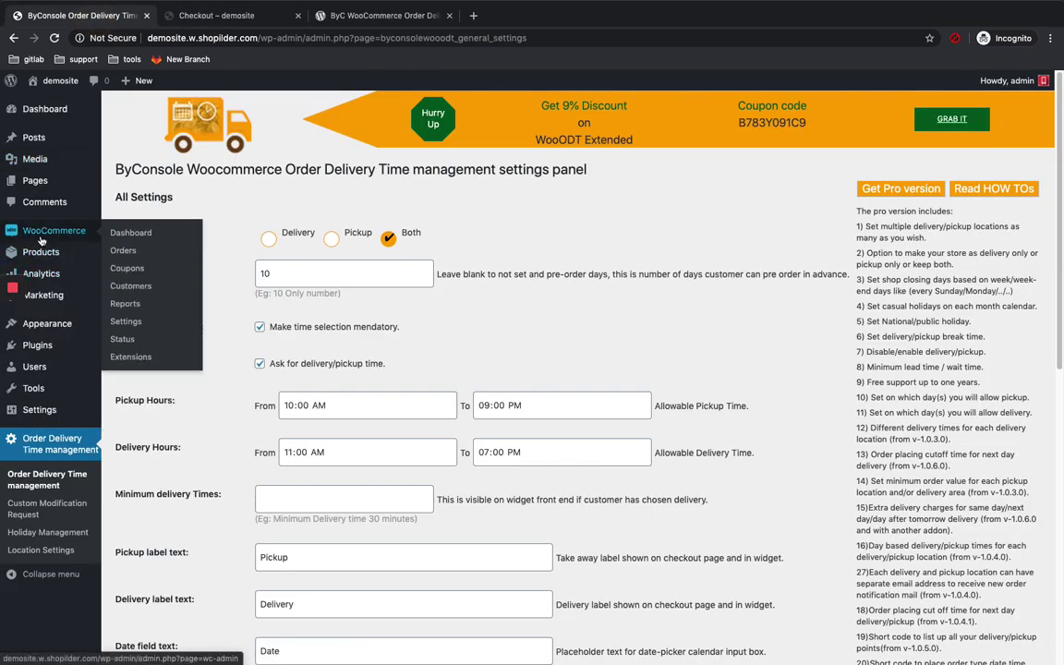
click(126, 252)
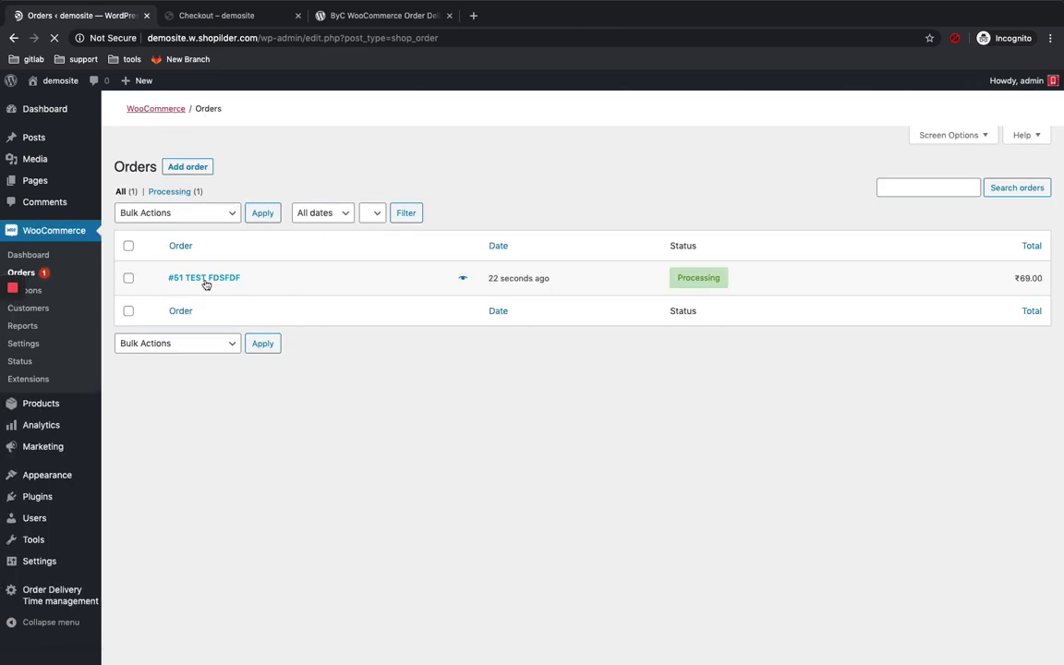
click(196, 280)
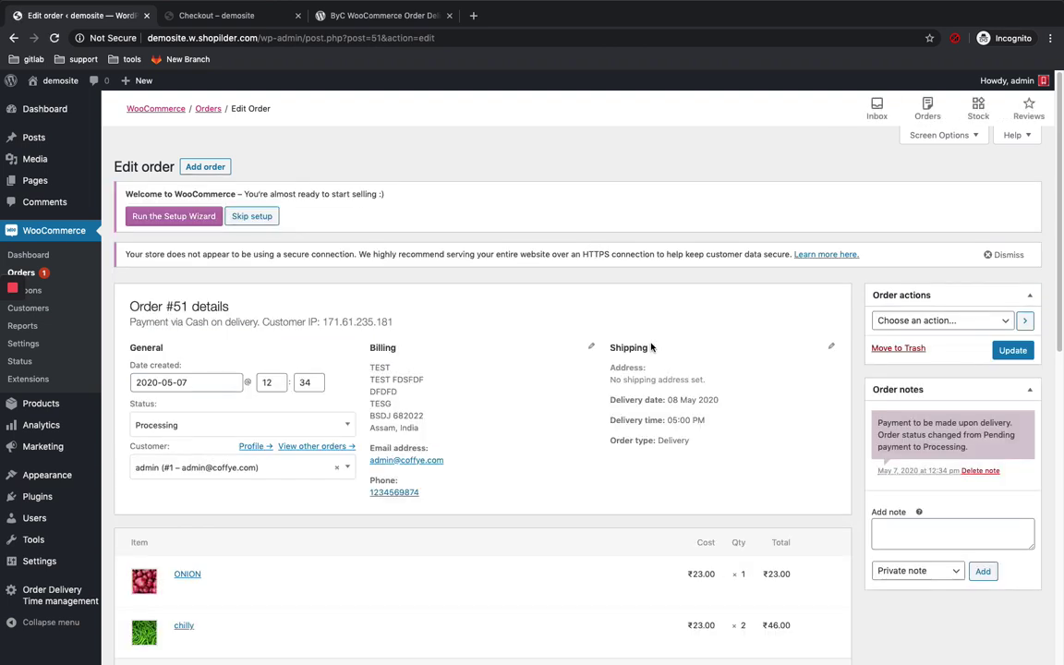
scroll(651, 346, down, 2)
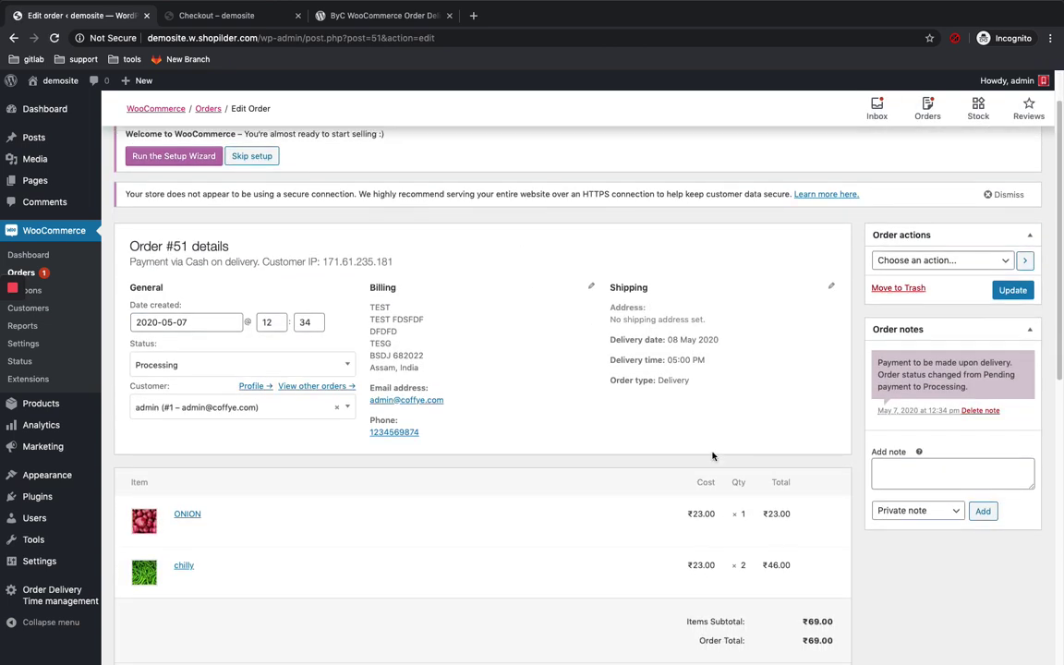
scroll(408, 335, up, 2)
scroll(408, 335, down, 1)
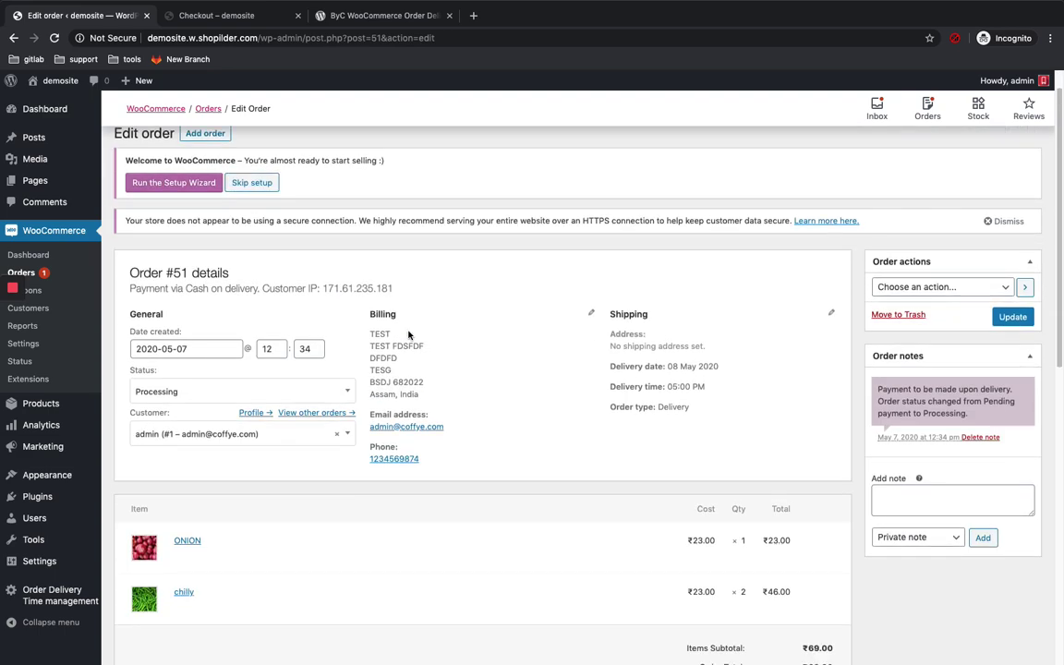
scroll(408, 335, down, 1)
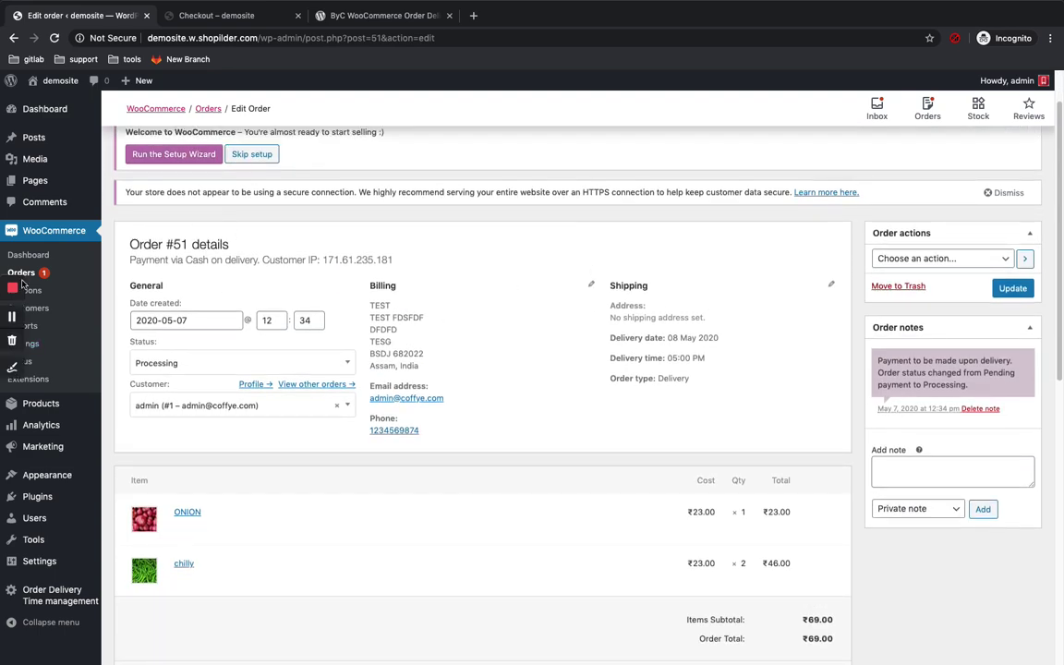